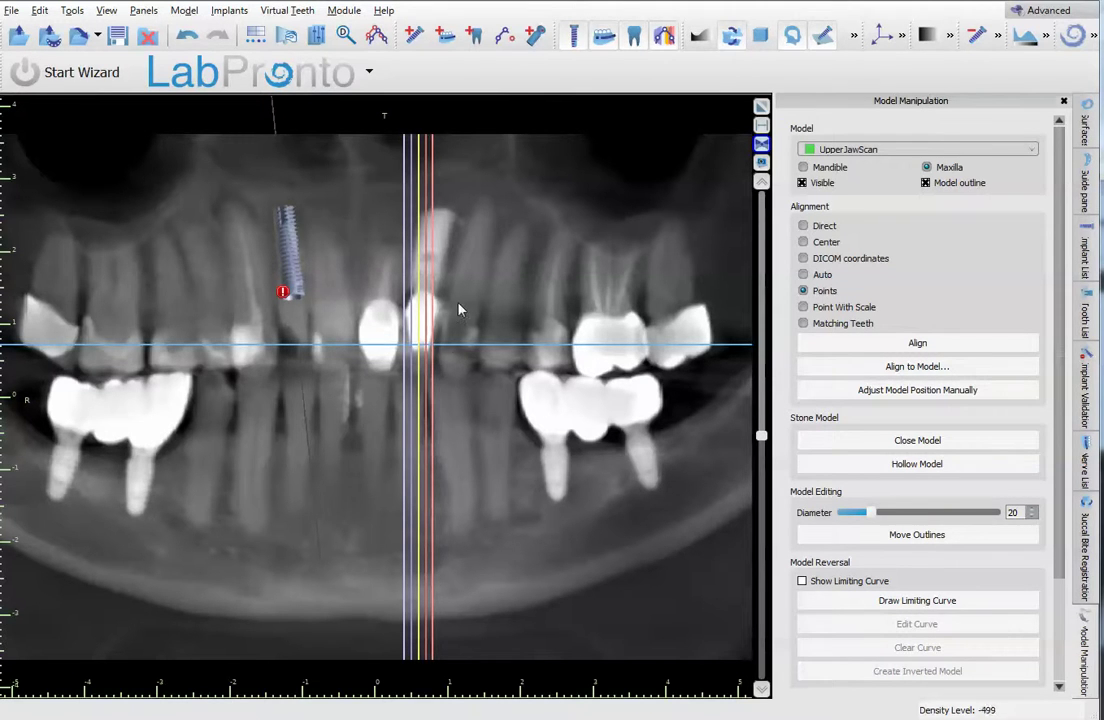
# - Examine the planned upper implant in the panoramic, cross-sectional, 3D and oblique slice views
pyautogui.click(288, 310)
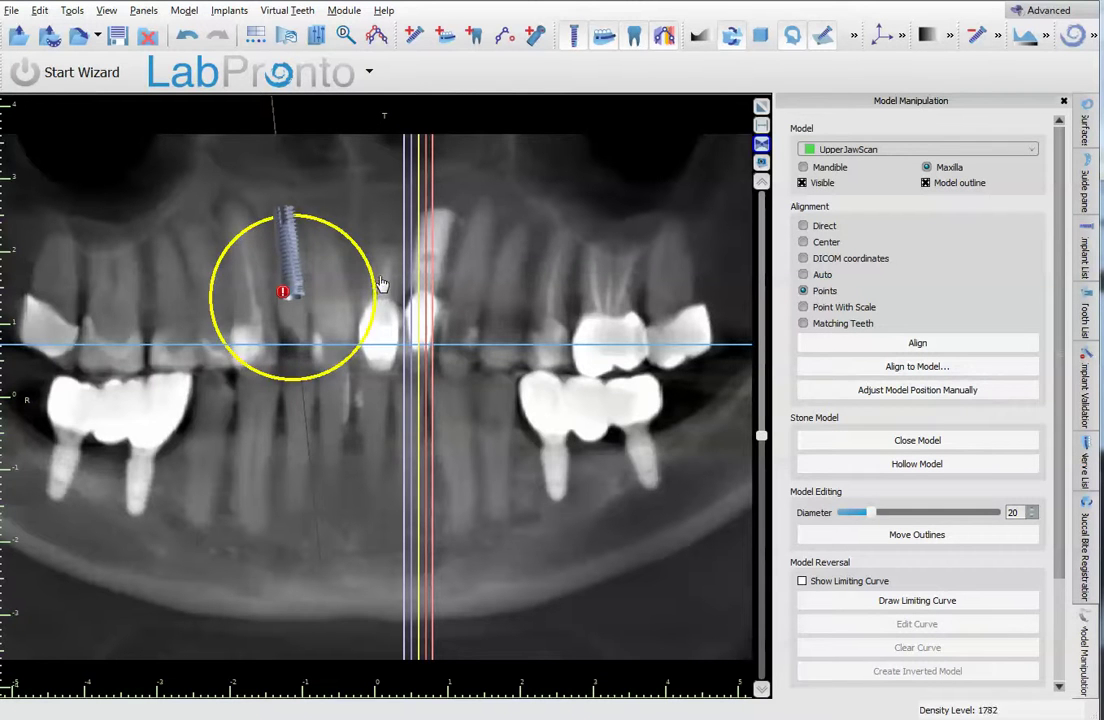
pyautogui.click(761, 107)
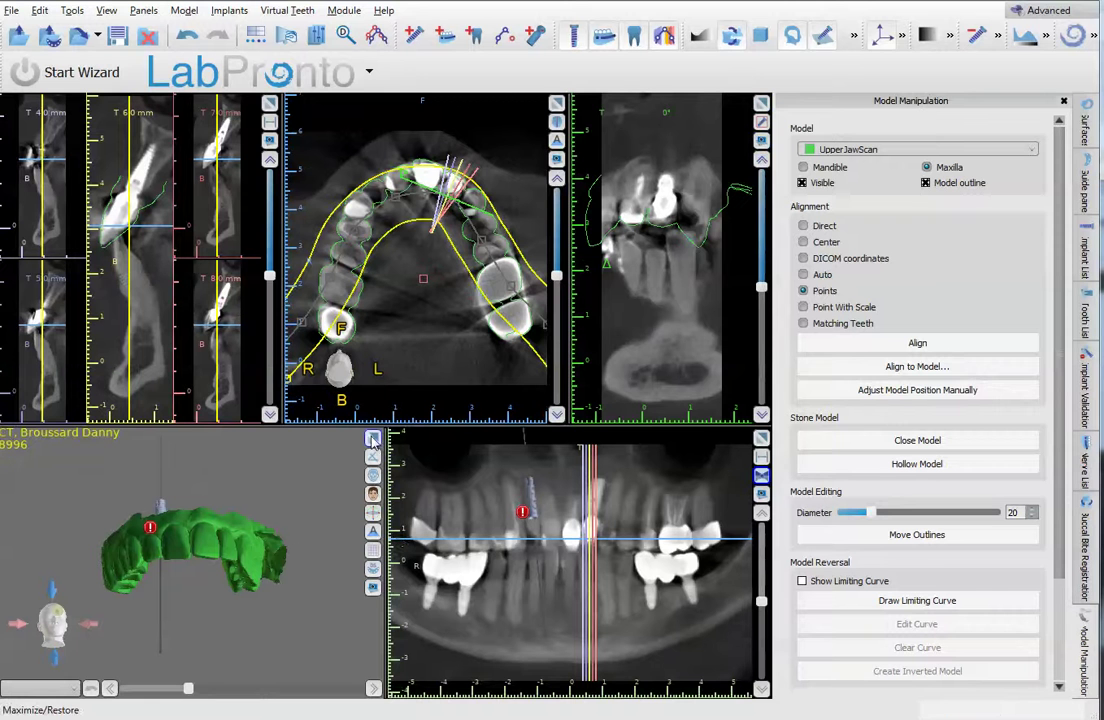
pyautogui.click(269, 103)
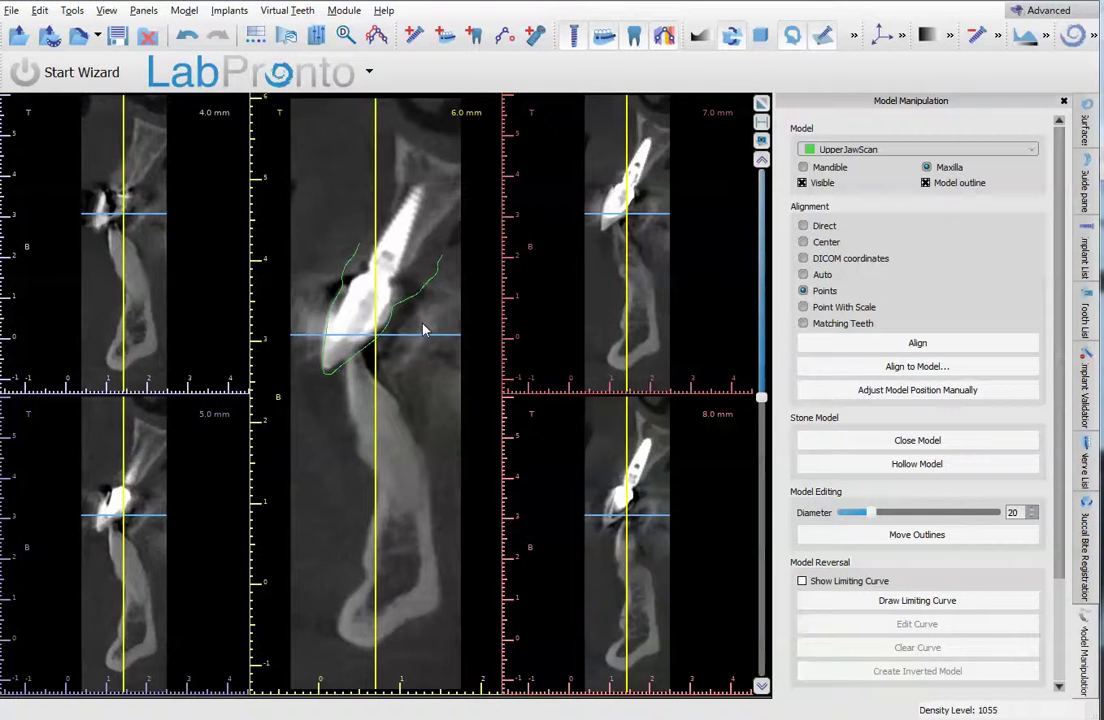
pyautogui.scroll(-13, 424, 332)
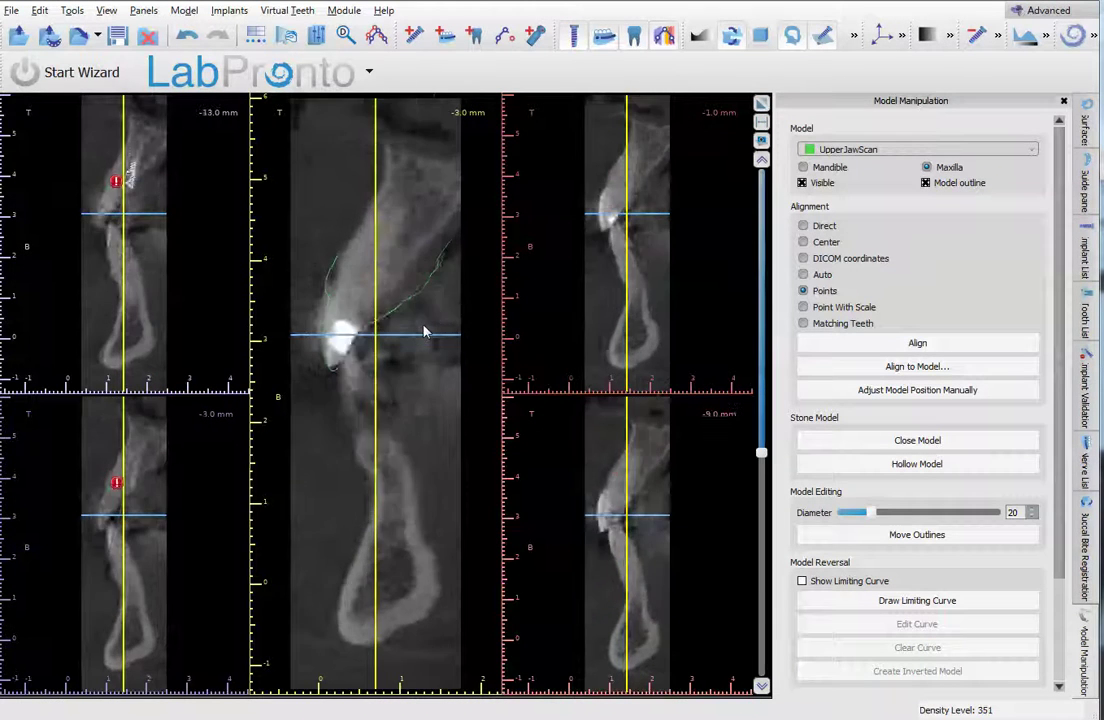
pyautogui.click(762, 104)
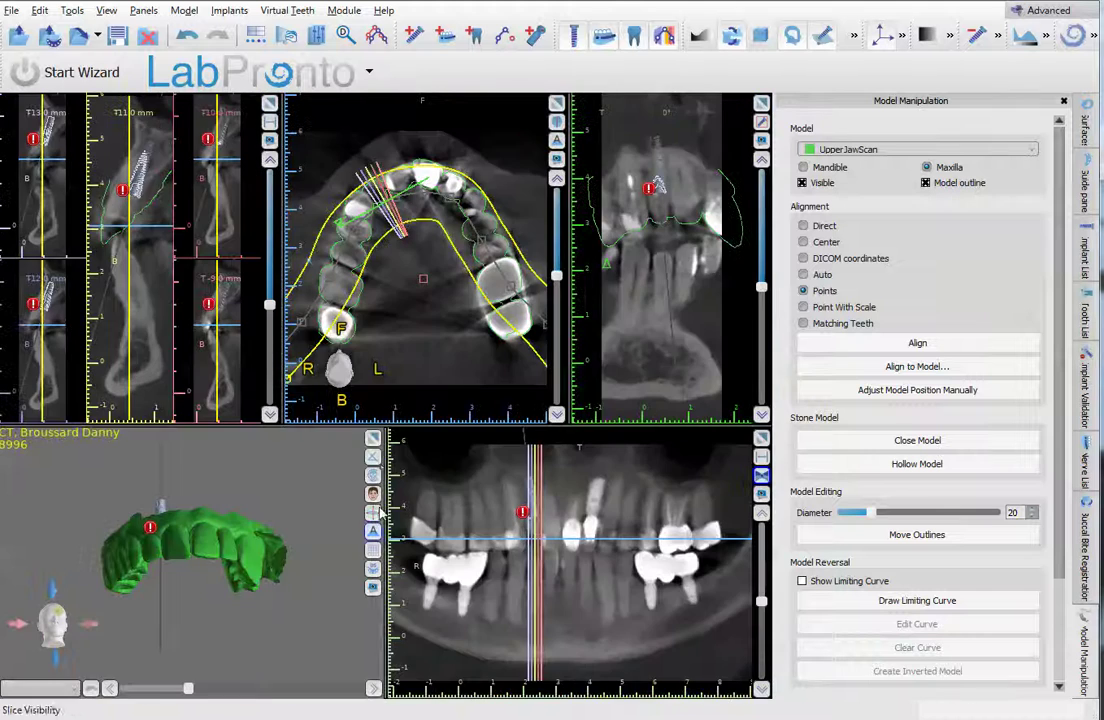
pyautogui.click(375, 450)
pyautogui.moveTo(528, 600); pyautogui.dragTo(655, 345)
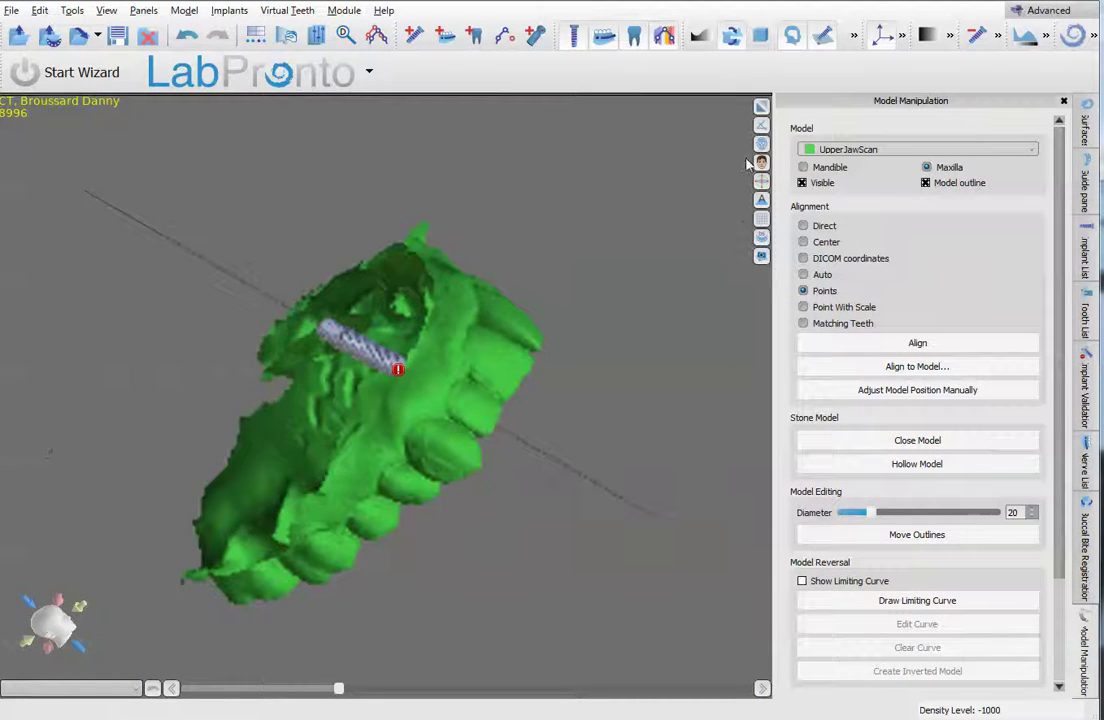
pyautogui.click(762, 107)
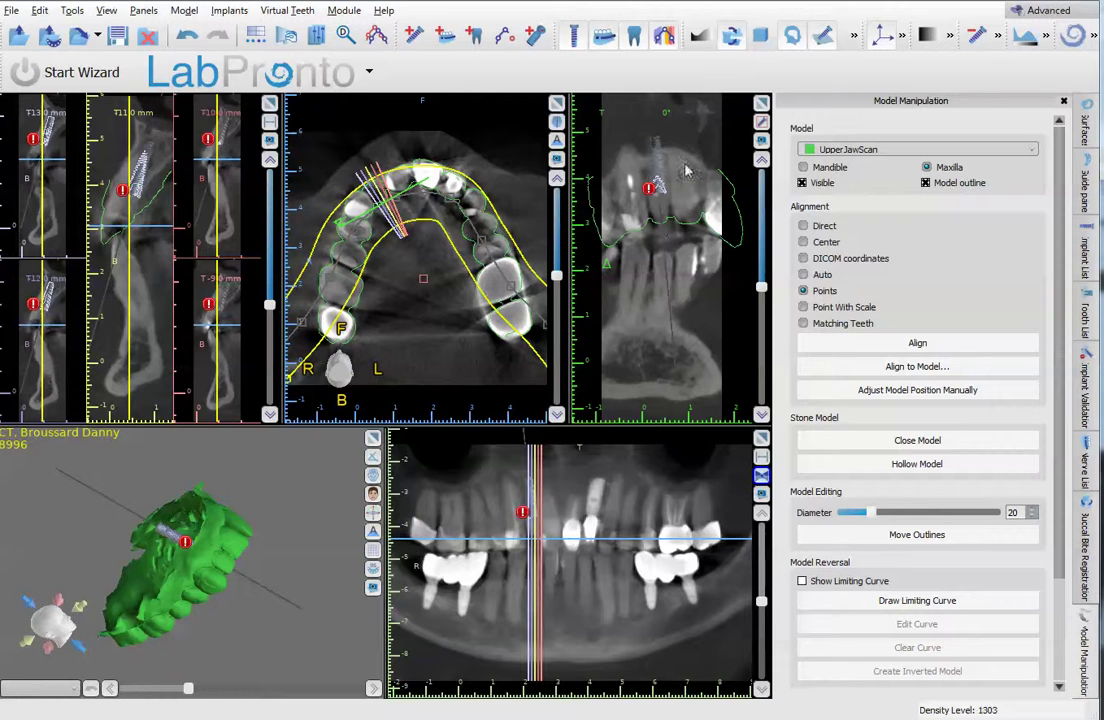
pyautogui.click(762, 104)
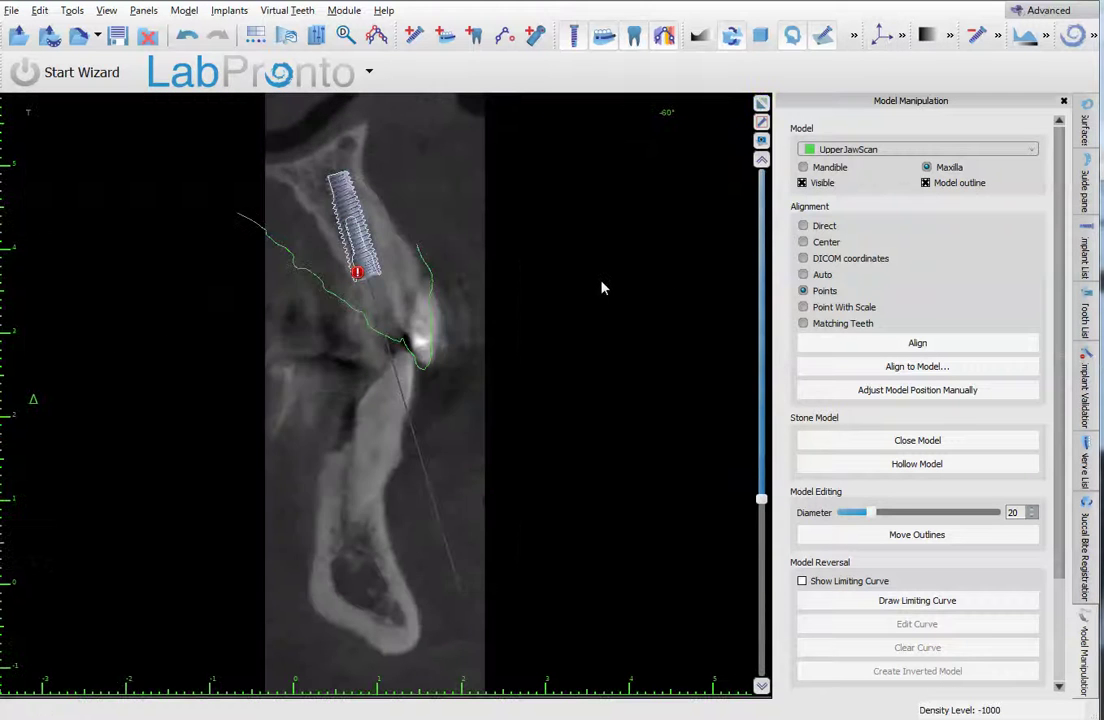
pyautogui.scroll(-1, 602, 288)
pyautogui.scroll(-1, 603, 288)
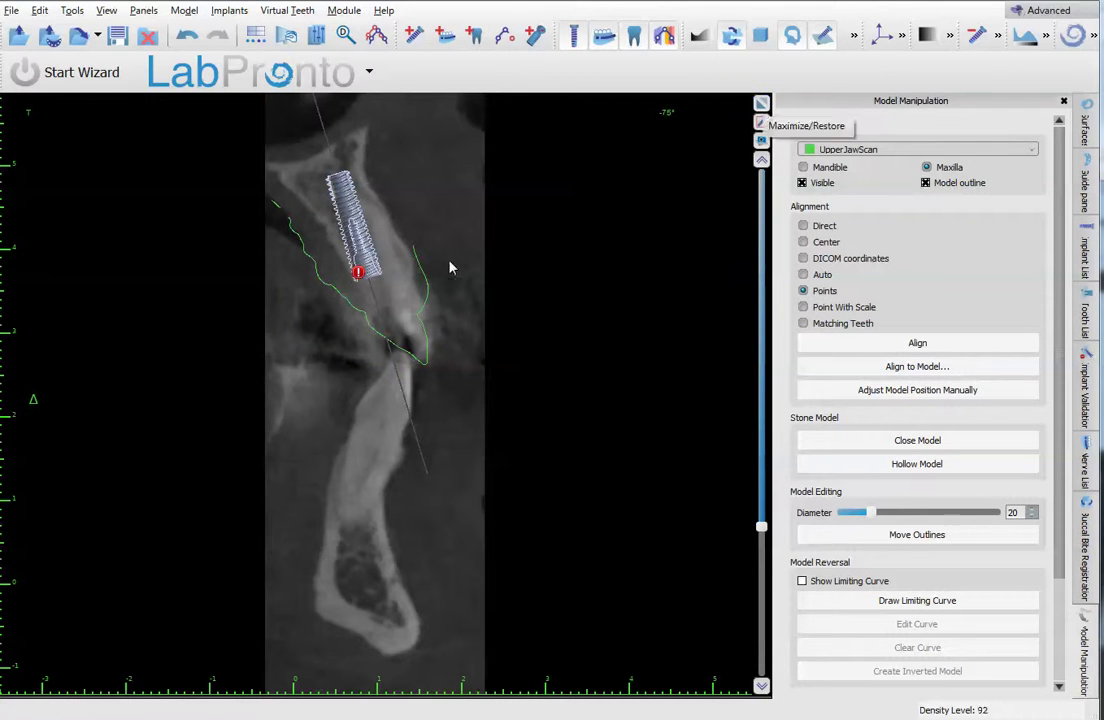
pyautogui.click(761, 104)
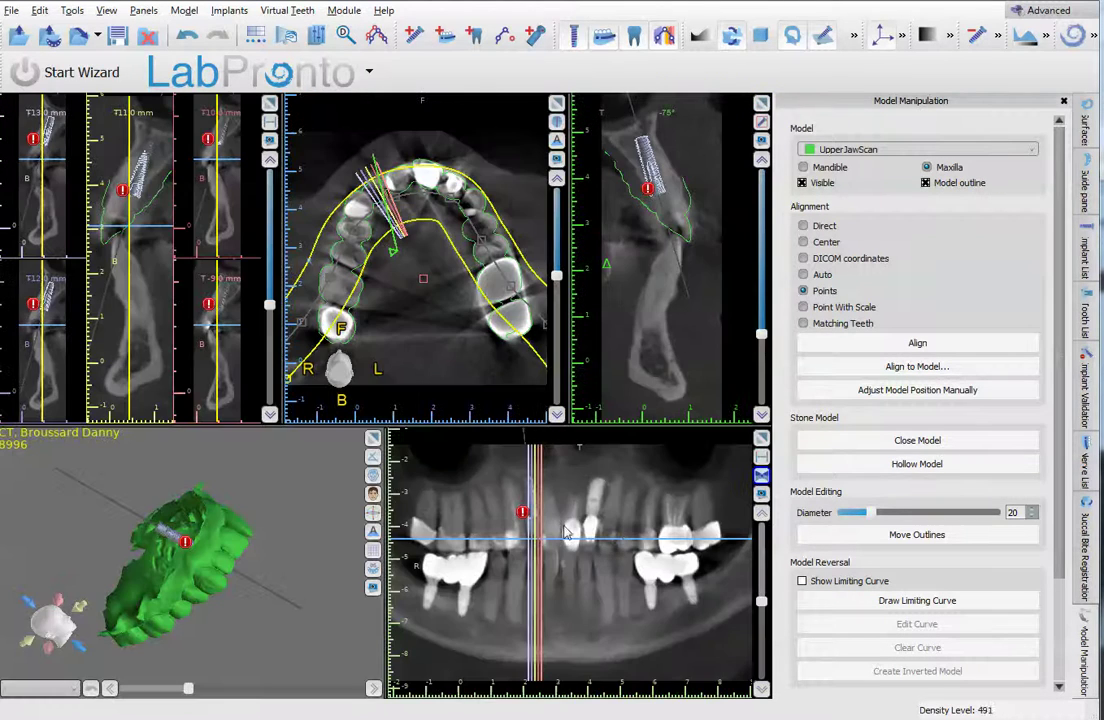
# - Close the UpperJawScan model to create a solid stone model from it
pyautogui.click(374, 441)
pyautogui.moveTo(485, 564); pyautogui.dragTo(640, 430)
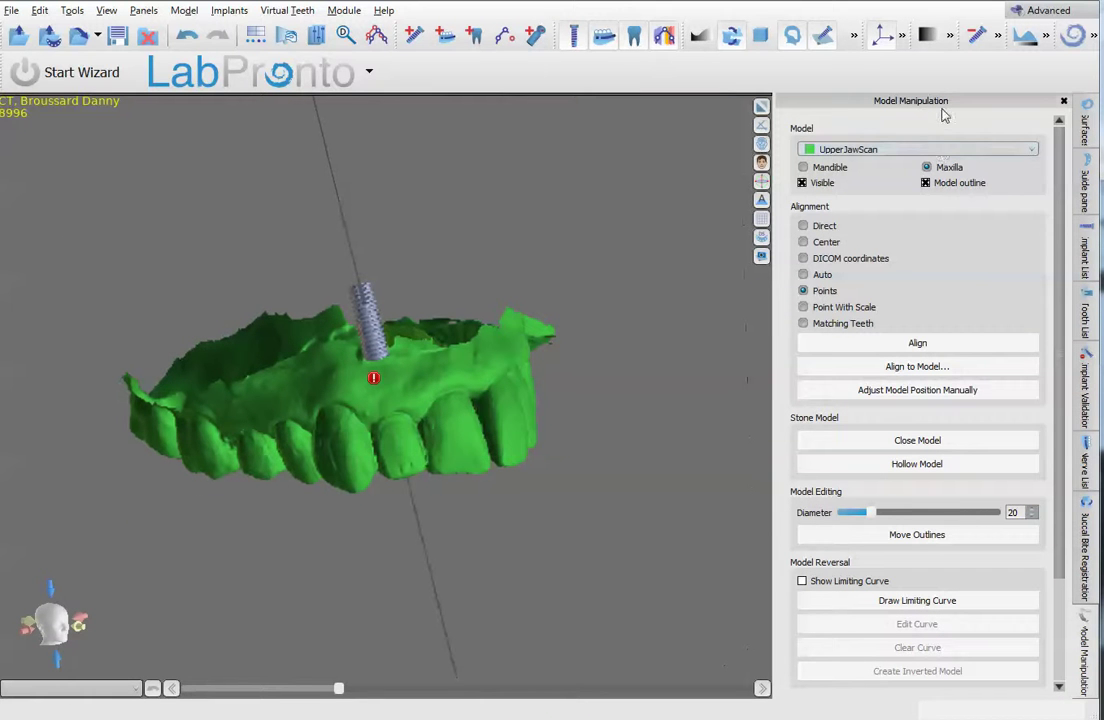
pyautogui.click(948, 153)
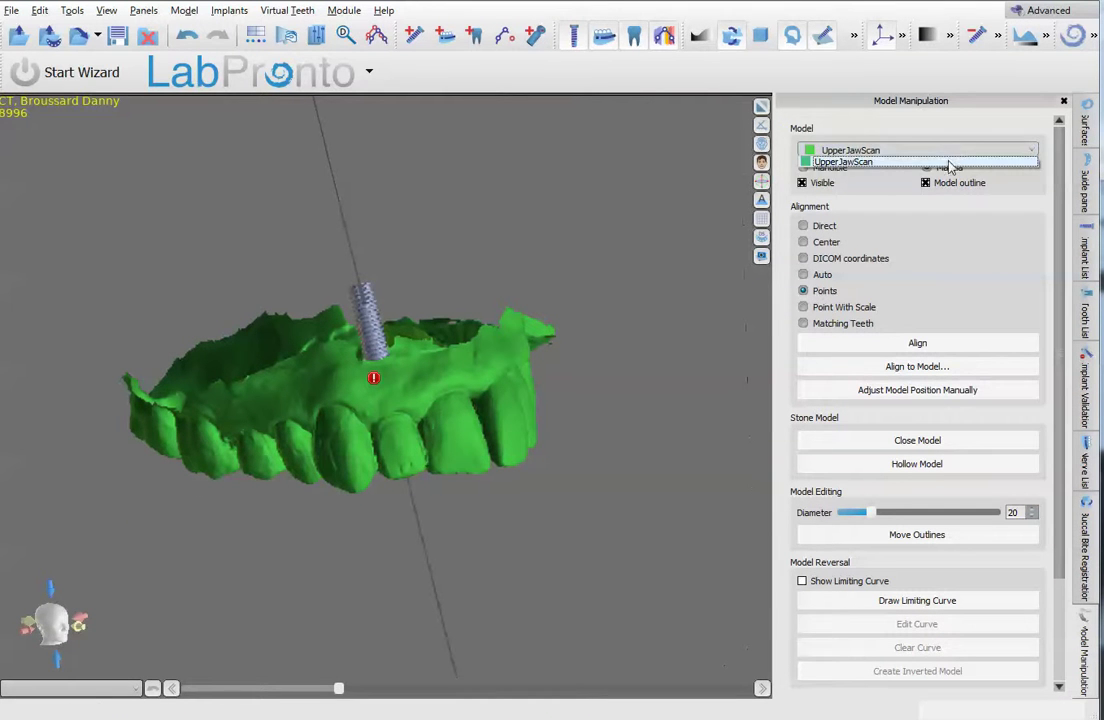
pyautogui.click(948, 163)
pyautogui.click(929, 447)
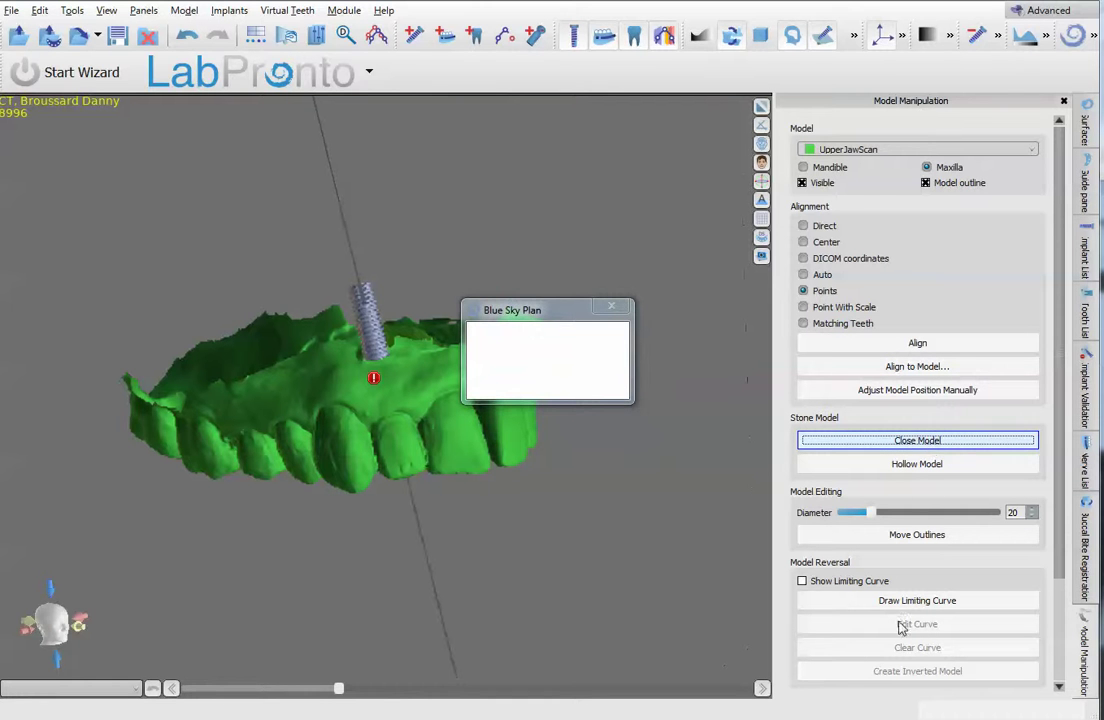
pyautogui.moveTo(604, 567); pyautogui.dragTo(430, 420)
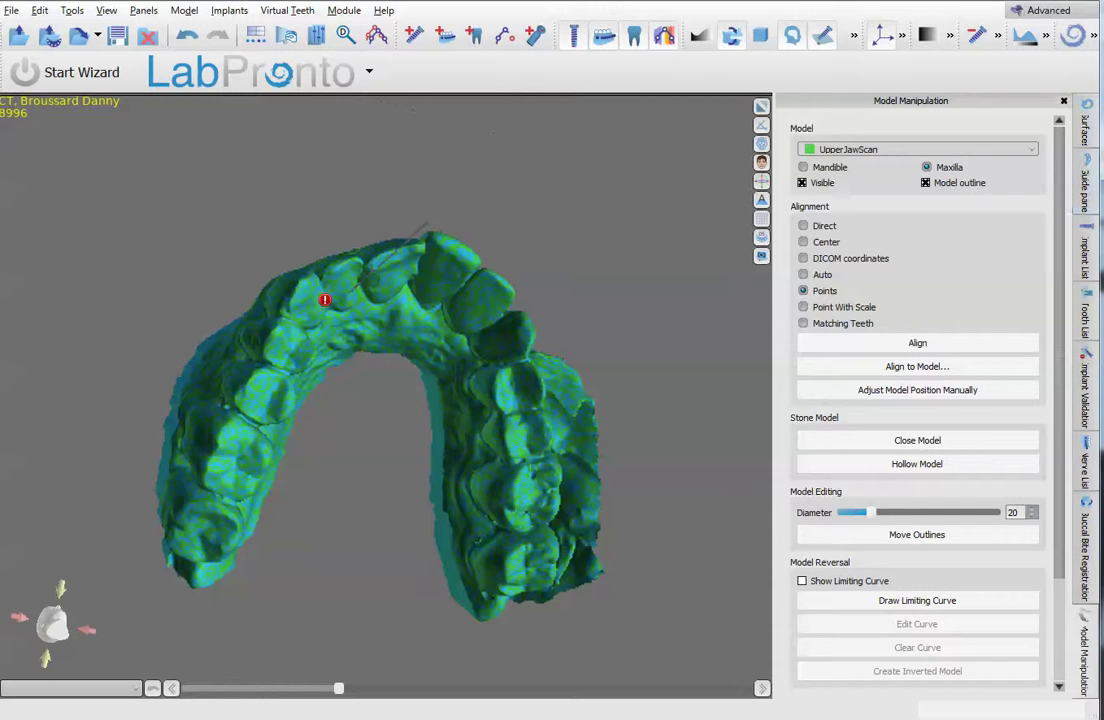
# - Show the guide tube of the IDH3513 implant and lock the implant
pyautogui.click(1083, 247)
pyautogui.click(990, 189)
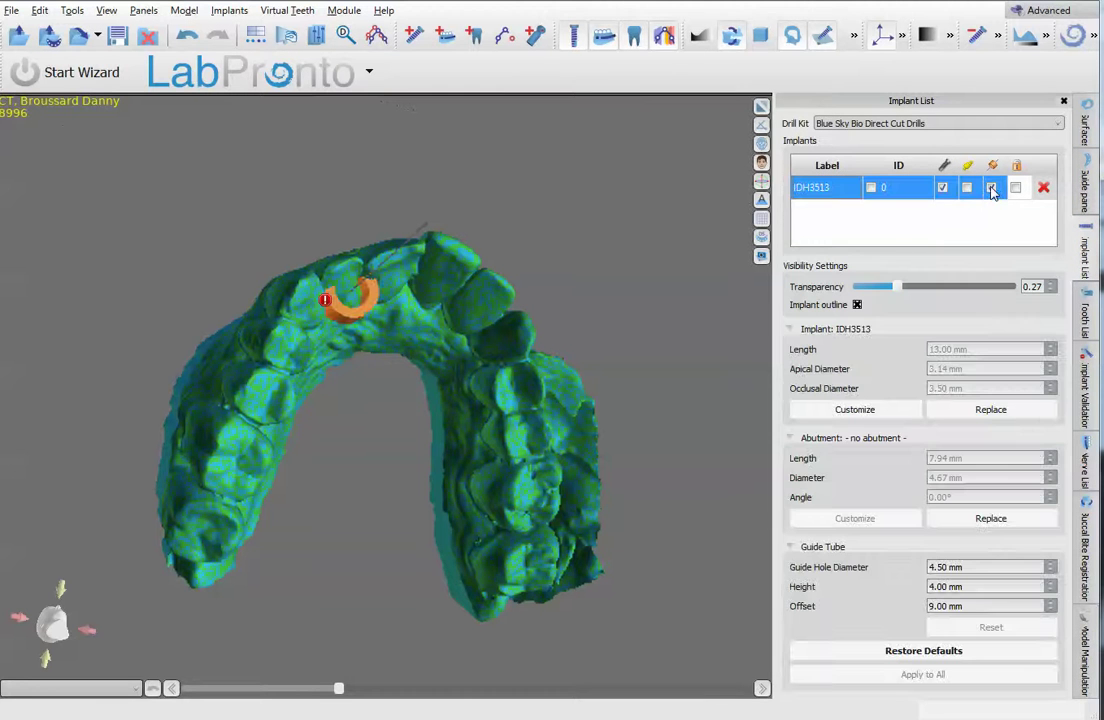
pyautogui.moveTo(498, 365); pyautogui.dragTo(421, 372)
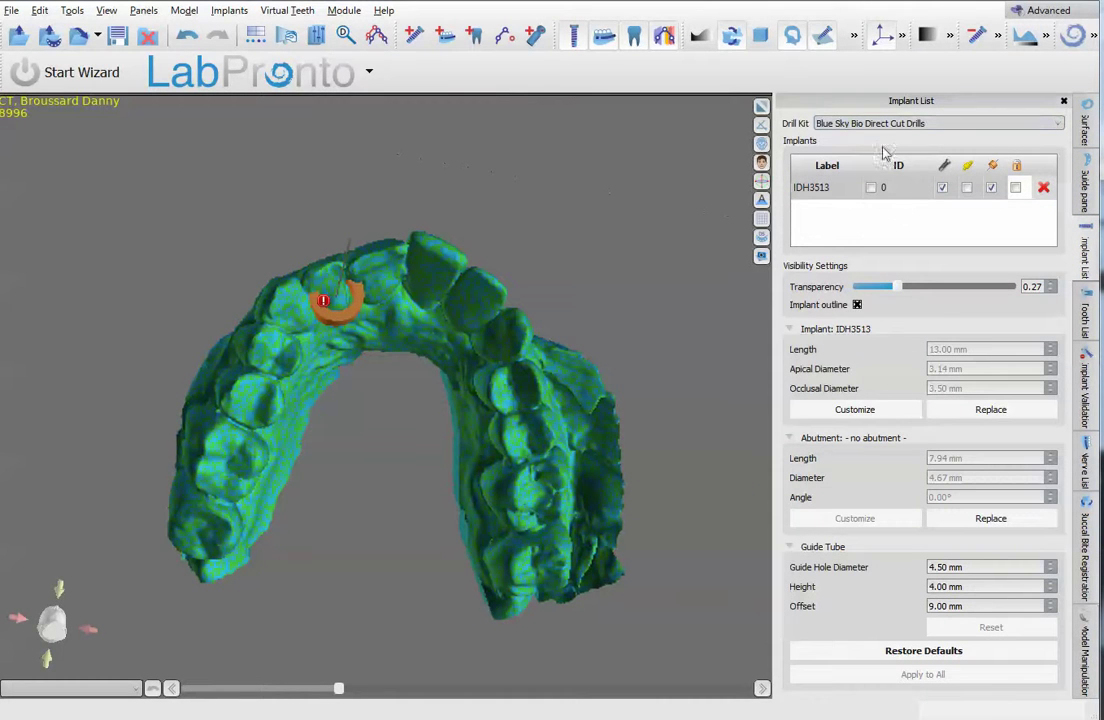
pyautogui.click(1016, 188)
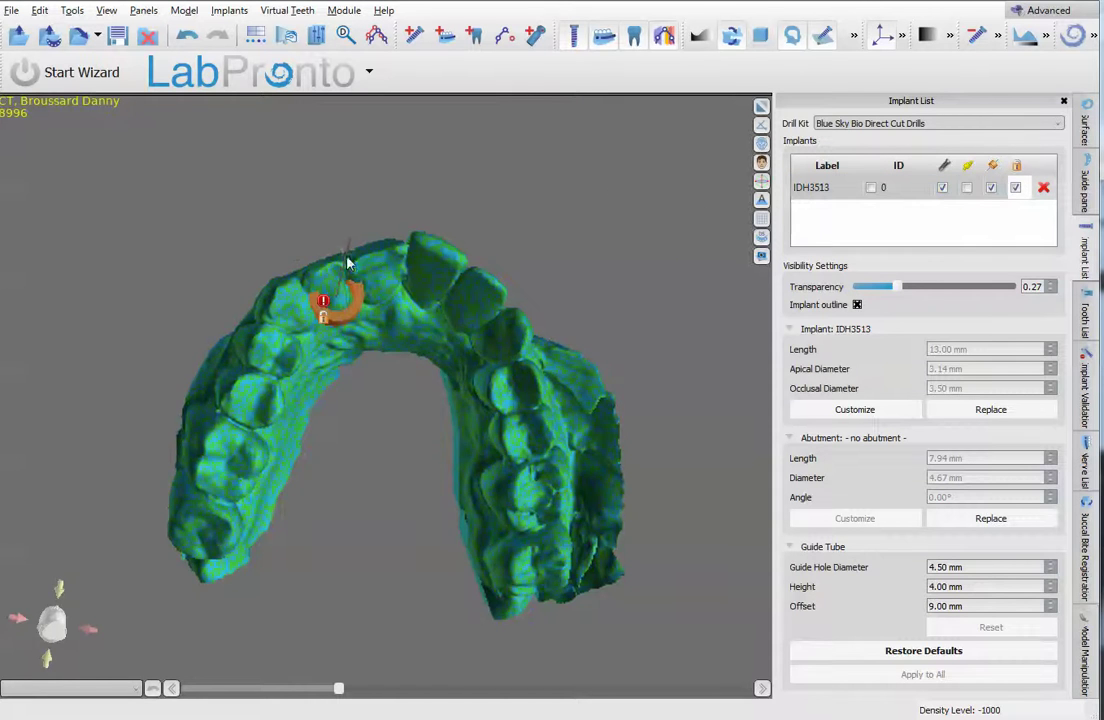
# - Inspect up close how the guide tube sits against the neighbouring upper front teeth
pyautogui.scroll(5, 375, 275)
pyautogui.scroll(3, 428, 274)
pyautogui.moveTo(429, 274); pyautogui.dragTo(552, 420, button='middle')
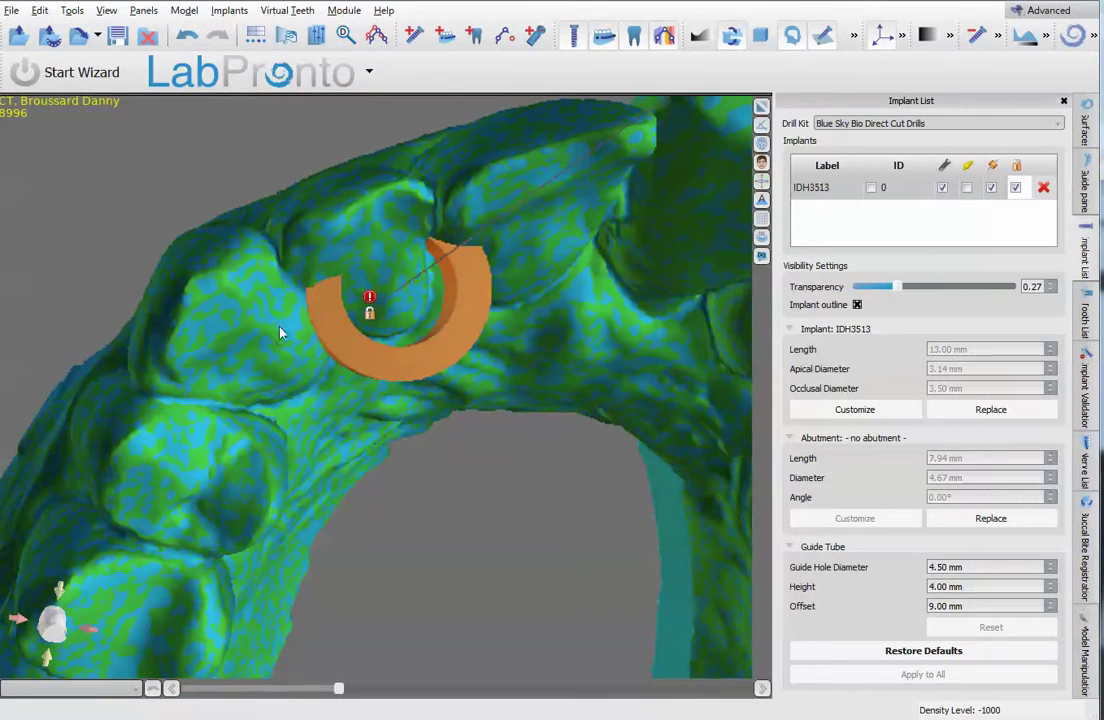
pyautogui.moveTo(280, 333); pyautogui.dragTo(273, 252)
pyautogui.moveTo(425, 367); pyautogui.dragTo(479, 326)
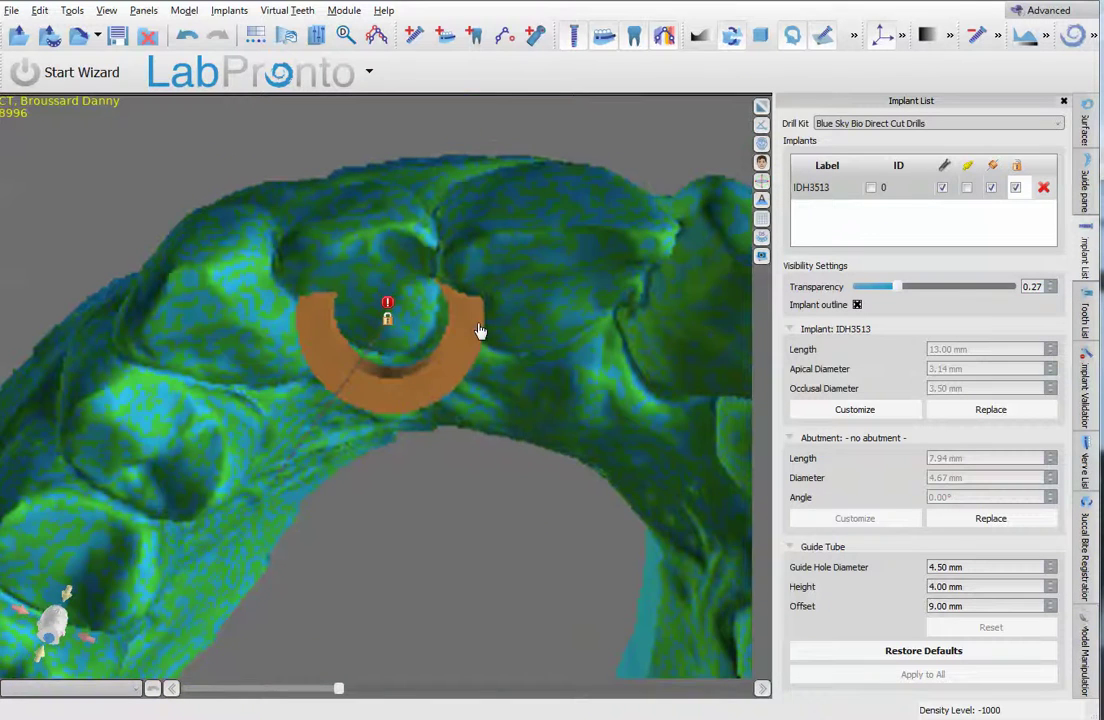
pyautogui.scroll(-1, 490, 297)
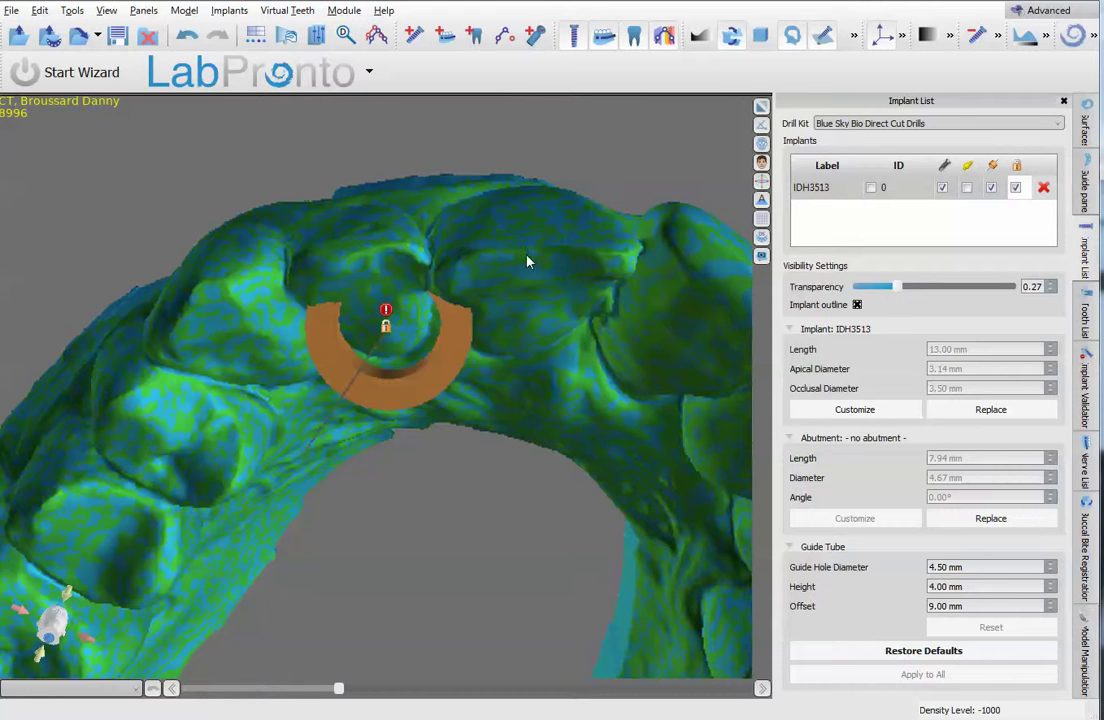
pyautogui.moveTo(532, 263); pyautogui.dragTo(458, 179)
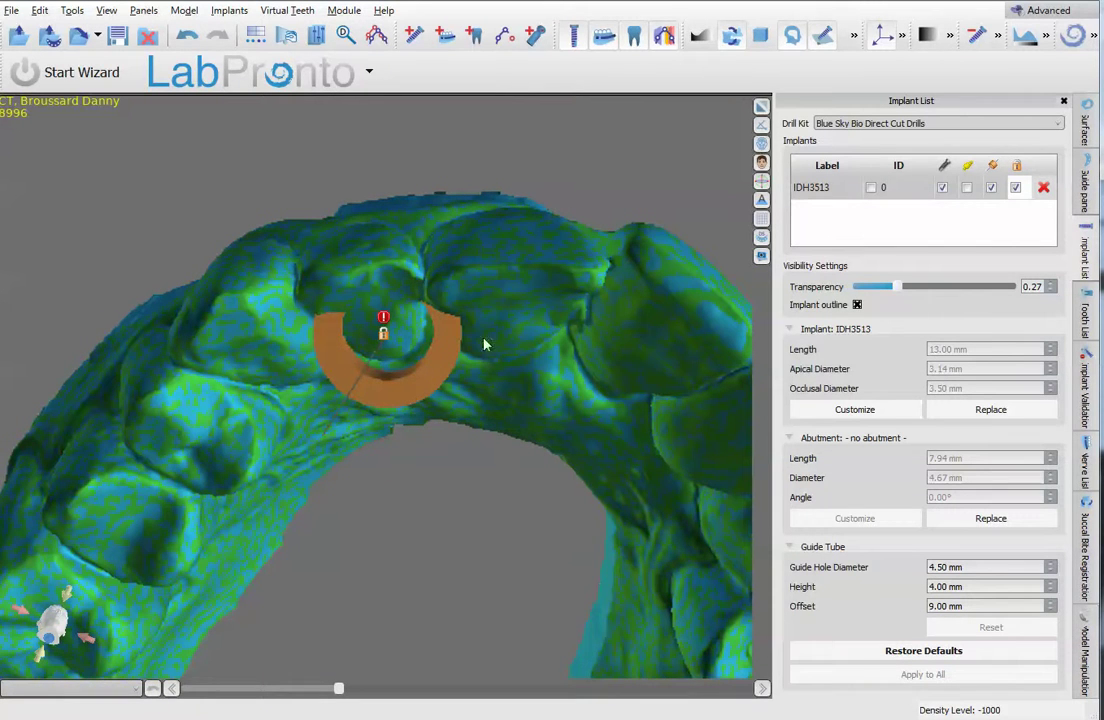
# - Change the drill kit to Blue Sky Bio Pilot Kit and check the guide tube from several angles
pyautogui.click(947, 124)
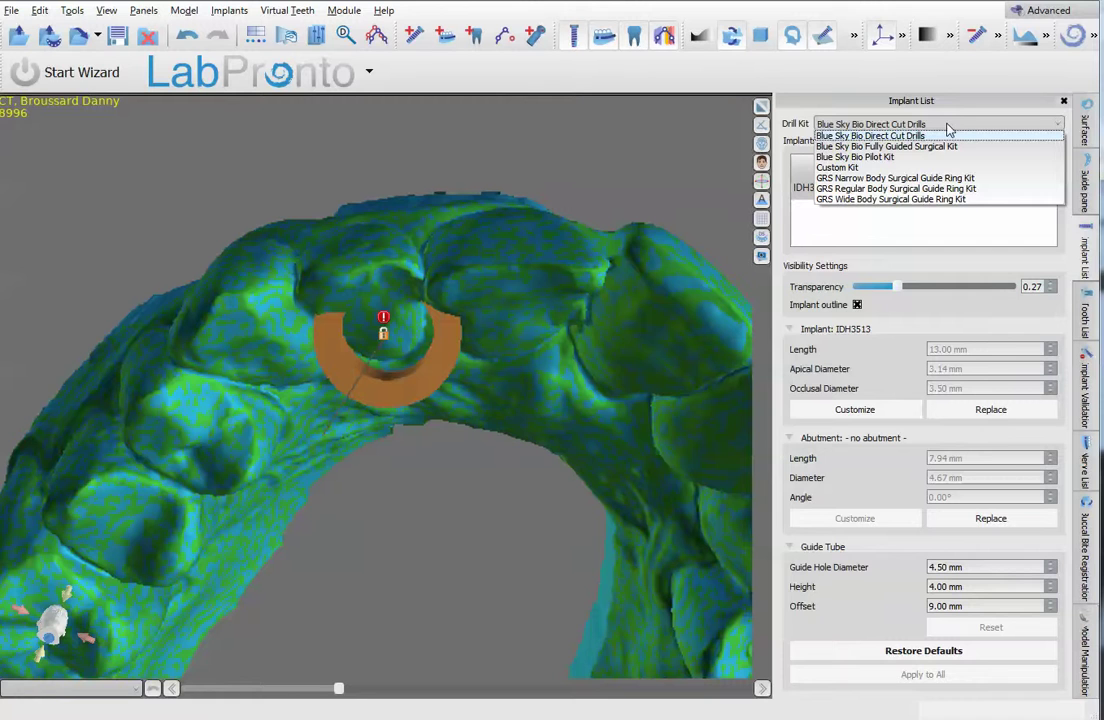
pyautogui.click(956, 156)
pyautogui.moveTo(545, 420); pyautogui.dragTo(279, 263)
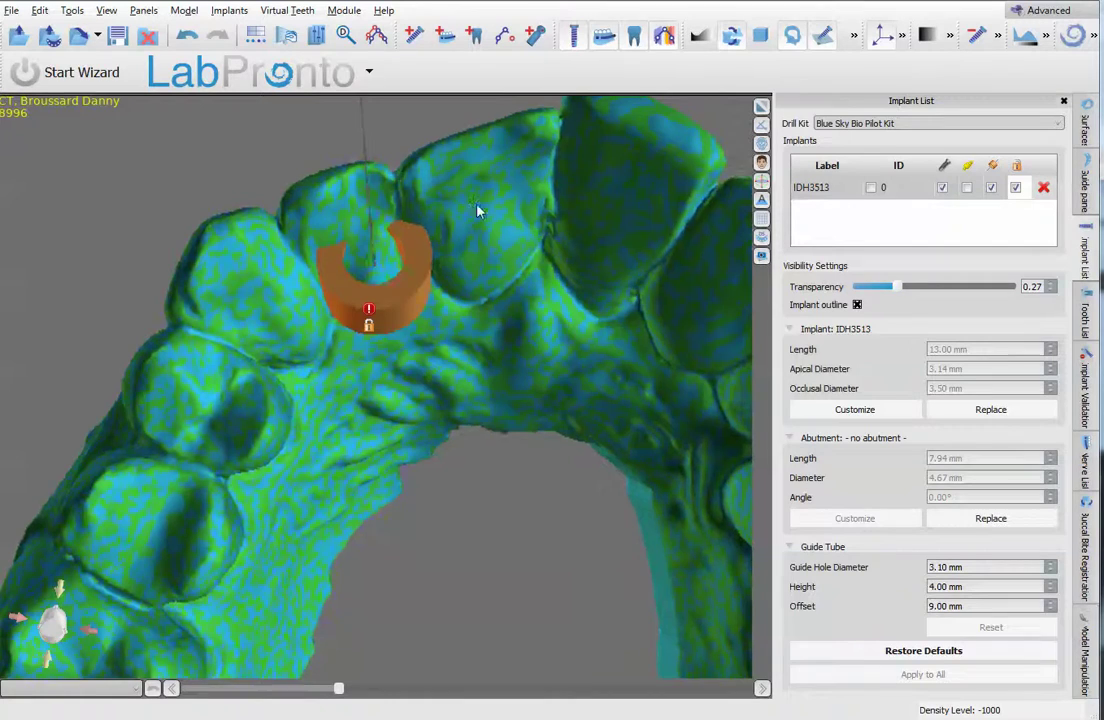
pyautogui.moveTo(480, 209); pyautogui.dragTo(365, 160)
pyautogui.moveTo(177, 266); pyautogui.dragTo(290, 340)
# - Hide the UpperJawScan surface and review the guide tube violation in the implant validation results
pyautogui.click(1084, 126)
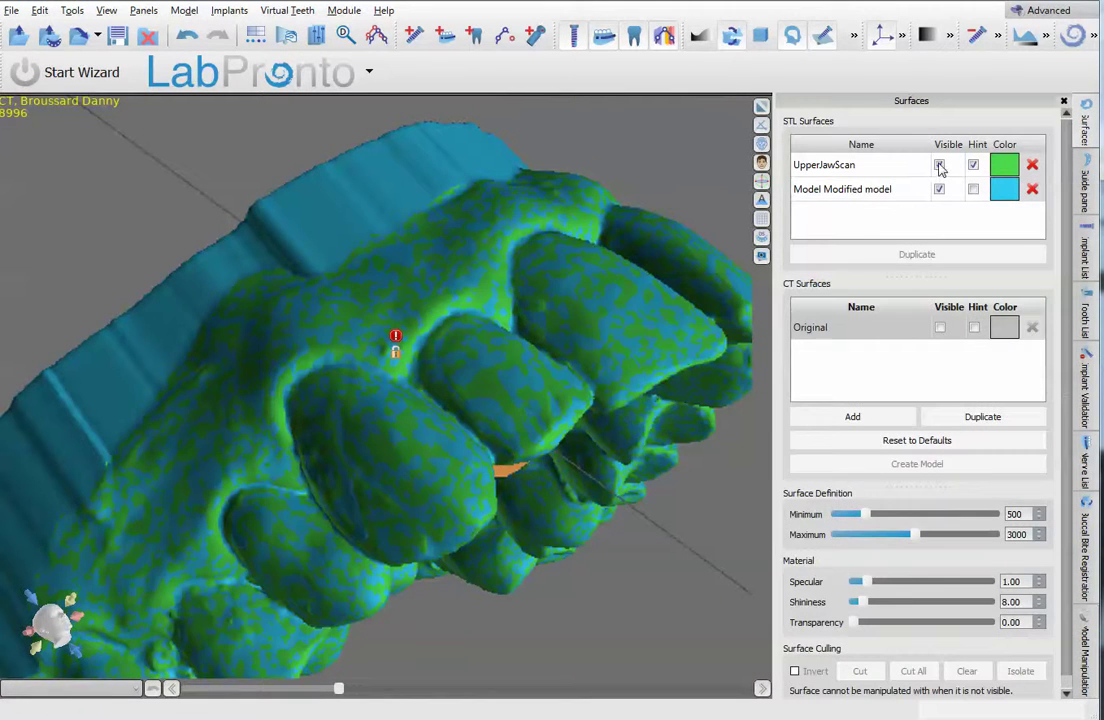
pyautogui.moveTo(650, 335); pyautogui.dragTo(116, 323)
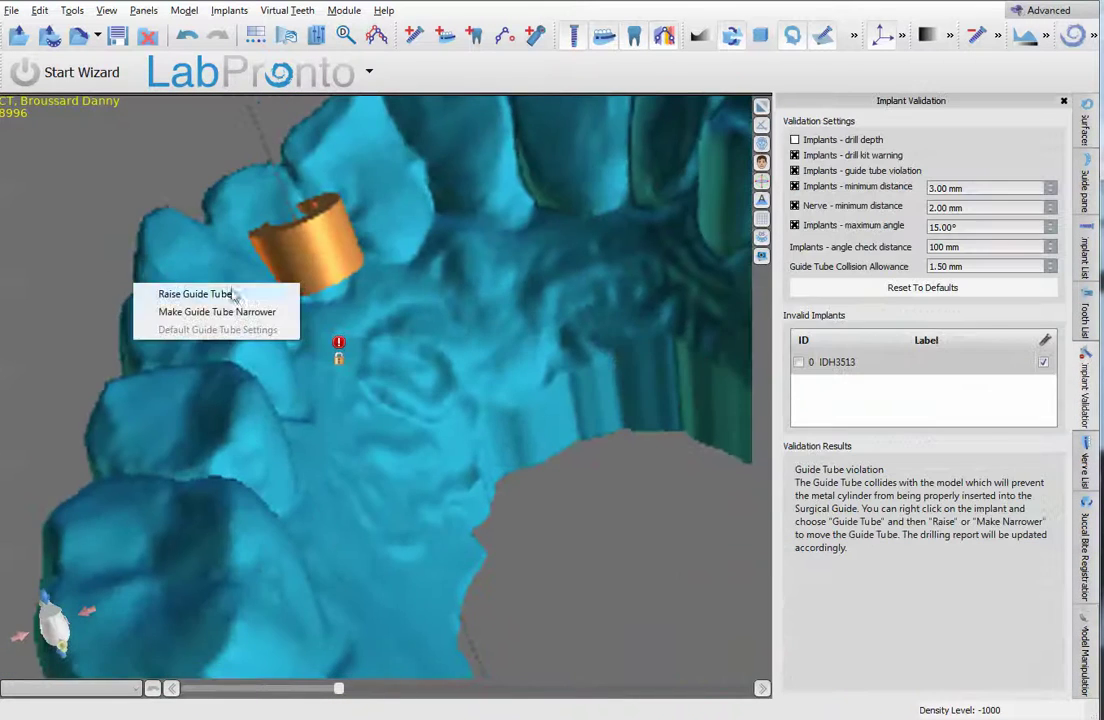
pyautogui.click(106, 271)
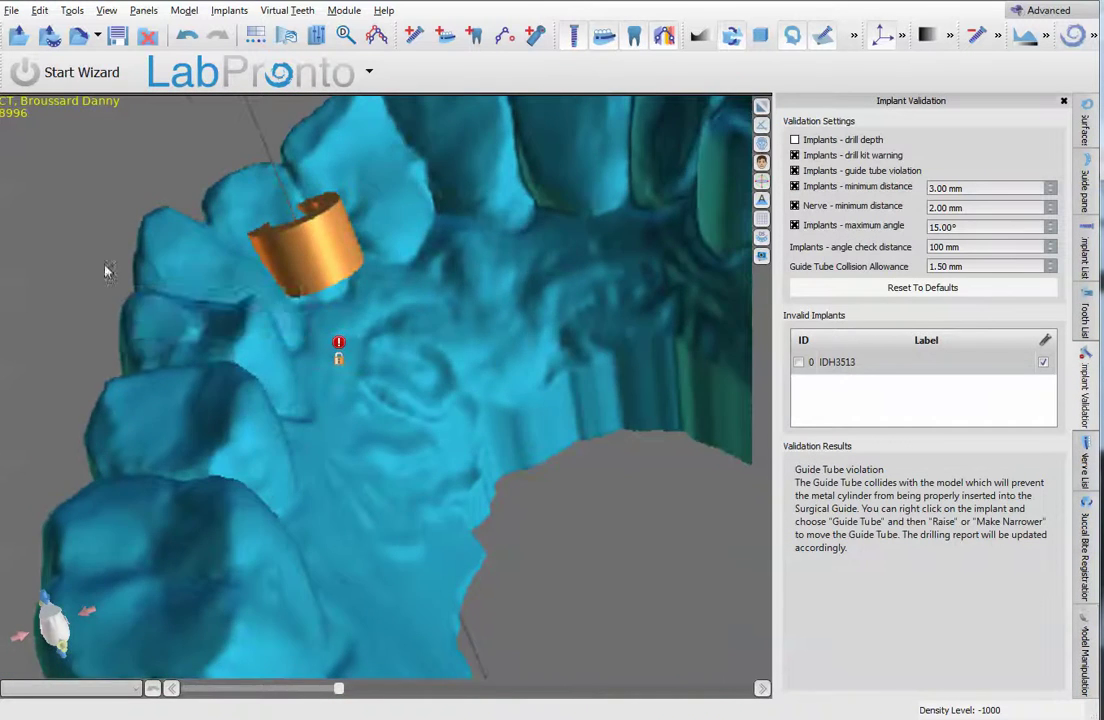
pyautogui.moveTo(106, 271); pyautogui.dragTo(558, 348)
# - Try a freehand cut on the modified model around the tooth that collides with the guide tube, and undo it
pyautogui.click(1085, 125)
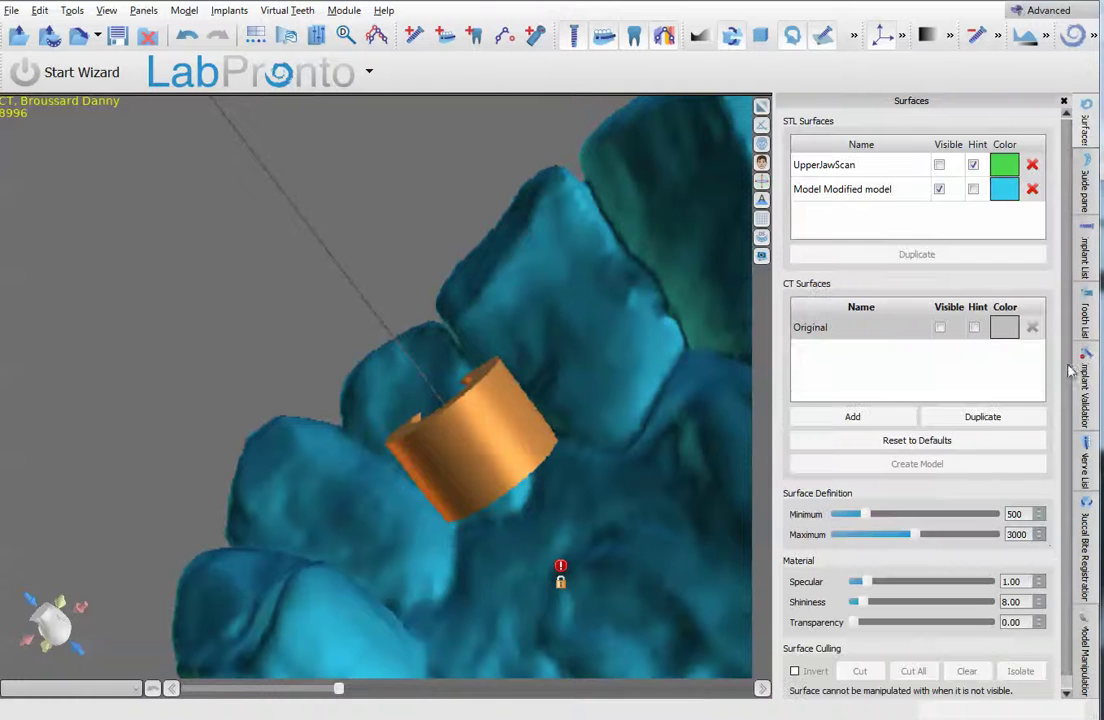
pyautogui.click(889, 192)
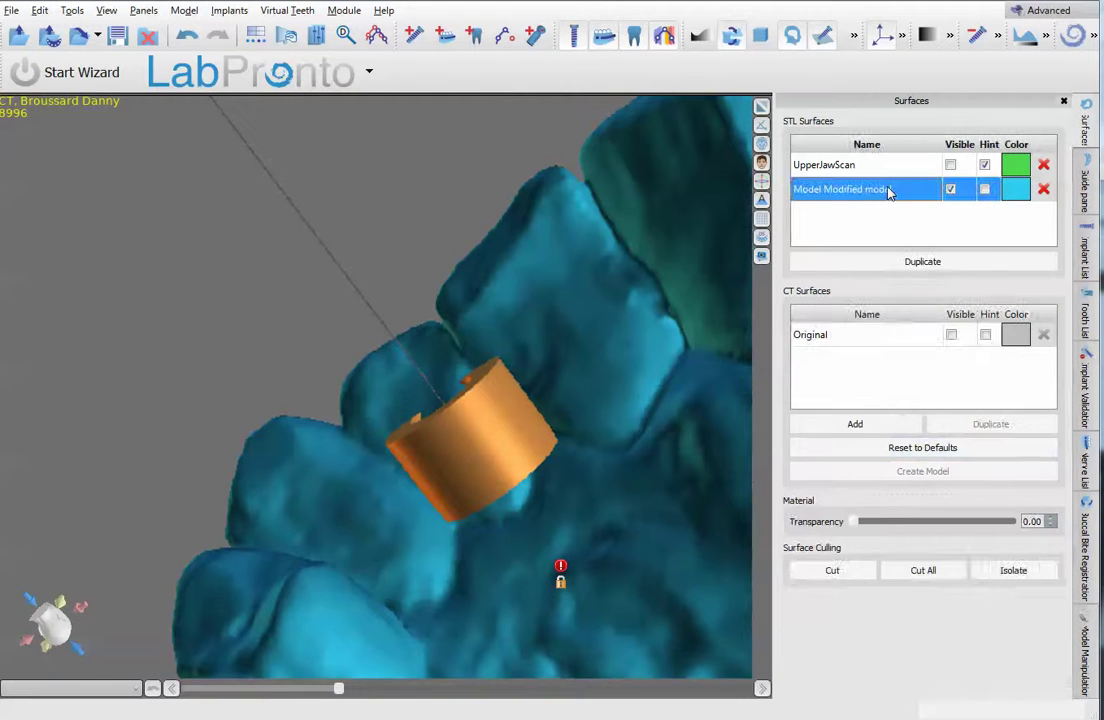
pyautogui.click(829, 576)
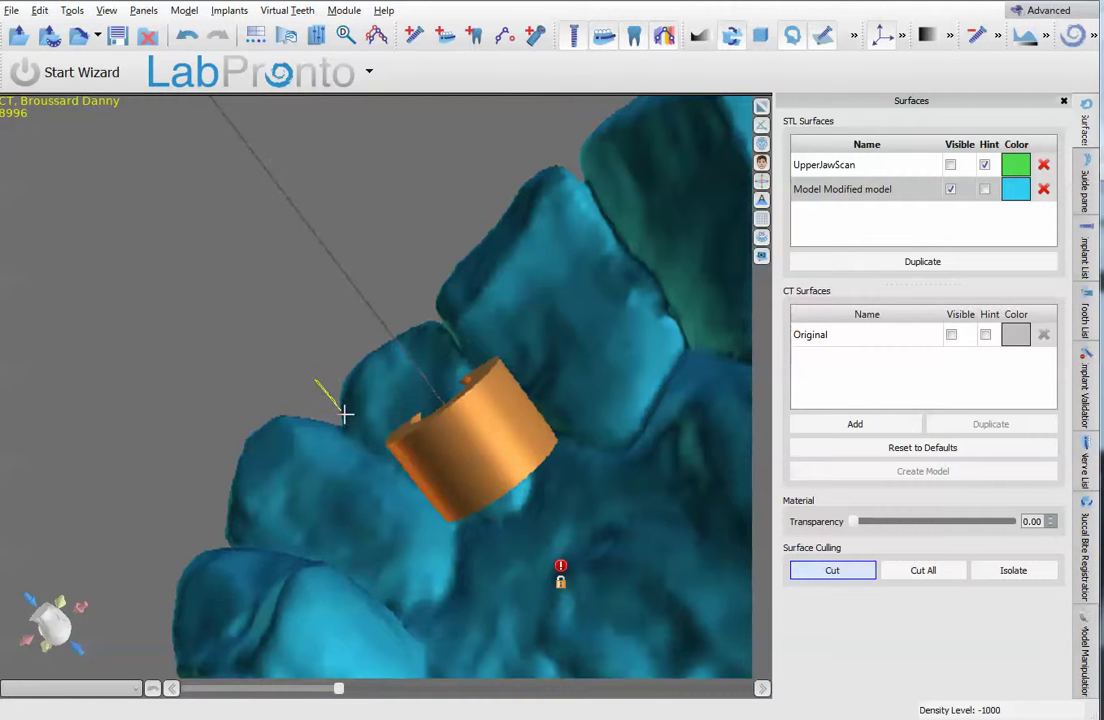
pyautogui.moveTo(370, 441)
pyautogui.mouseDown()
pyautogui.moveTo(411, 456)
pyautogui.moveTo(480, 511)
pyautogui.moveTo(522, 490)
pyautogui.moveTo(532, 458)
pyautogui.moveTo(512, 400)
pyautogui.moveTo(468, 365)
pyautogui.moveTo(439, 306)
pyautogui.moveTo(407, 293)
pyautogui.mouseUp()
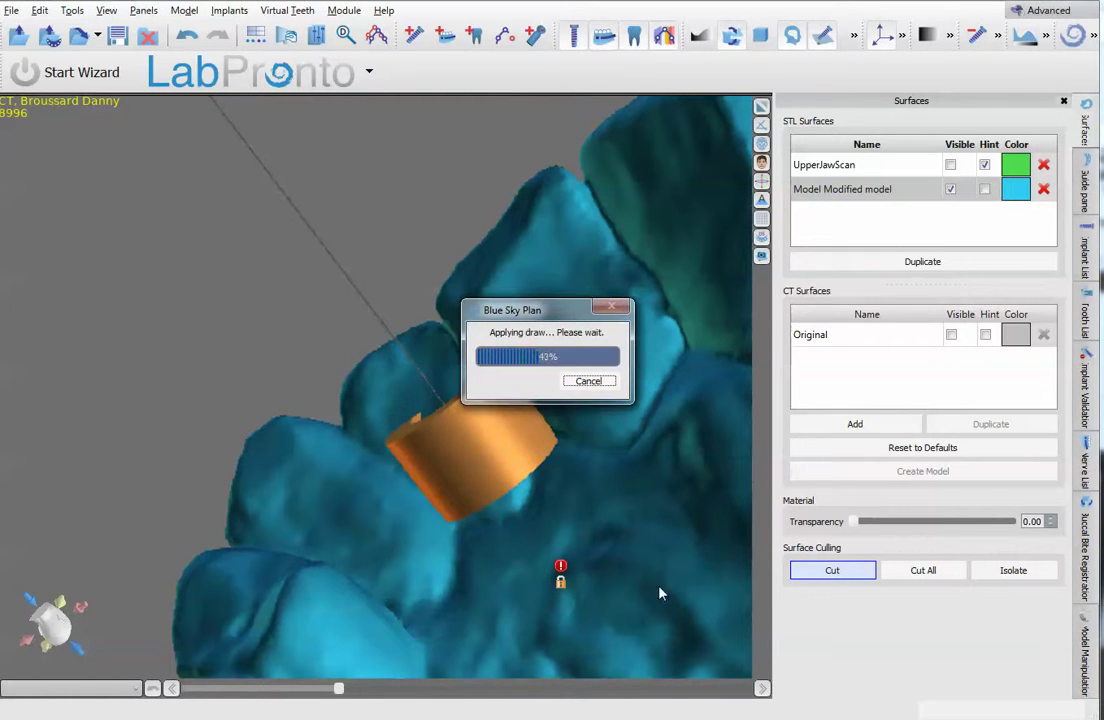
pyautogui.moveTo(276, 310); pyautogui.dragTo(345, 303)
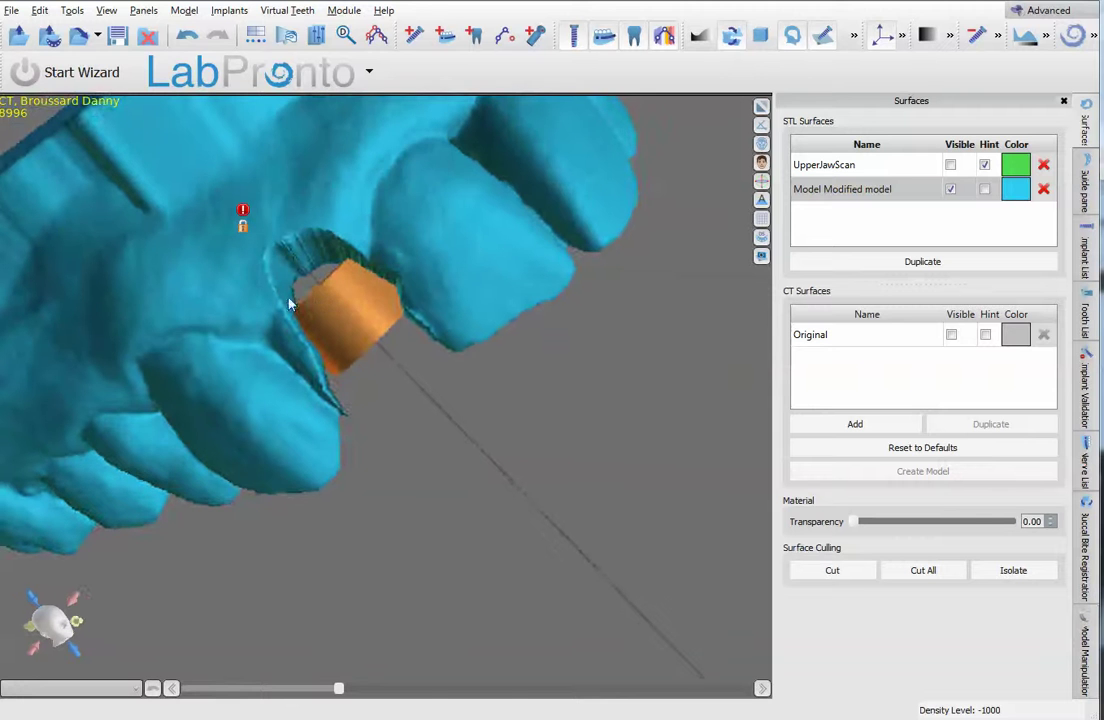
pyautogui.click(185, 37)
# - Try to cut the colliding tooth off the modified model again from a side-on view, and inspect the cut area
pyautogui.moveTo(636, 547); pyautogui.dragTo(524, 440)
pyautogui.moveTo(418, 410); pyautogui.dragTo(557, 453)
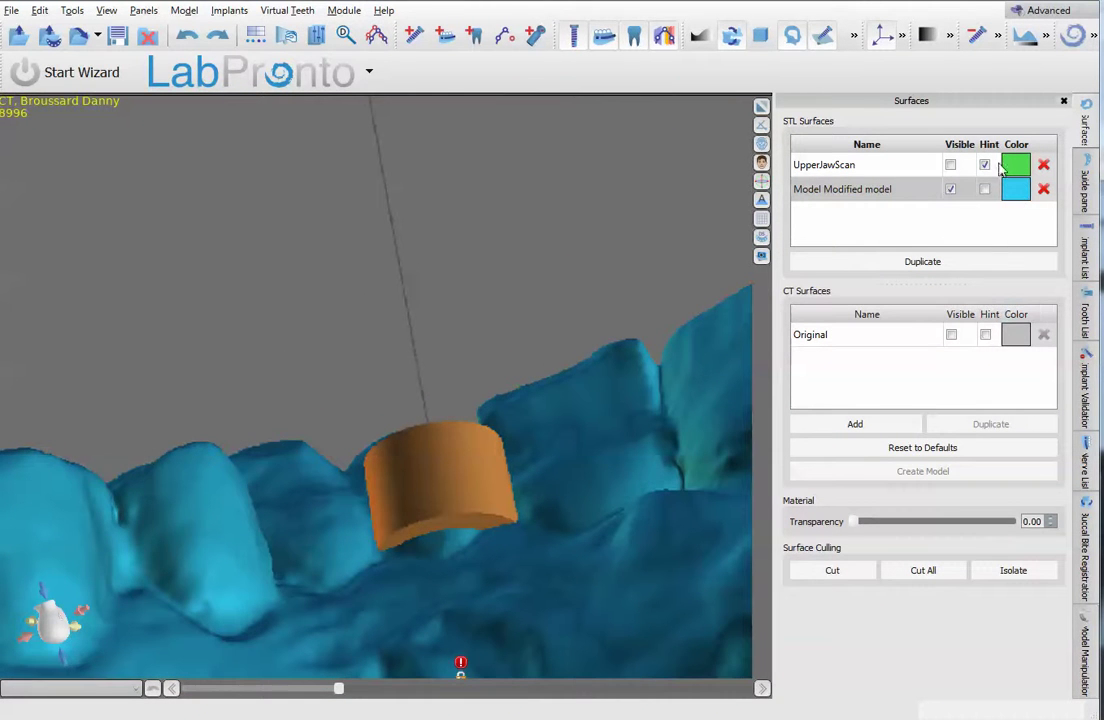
pyautogui.click(832, 570)
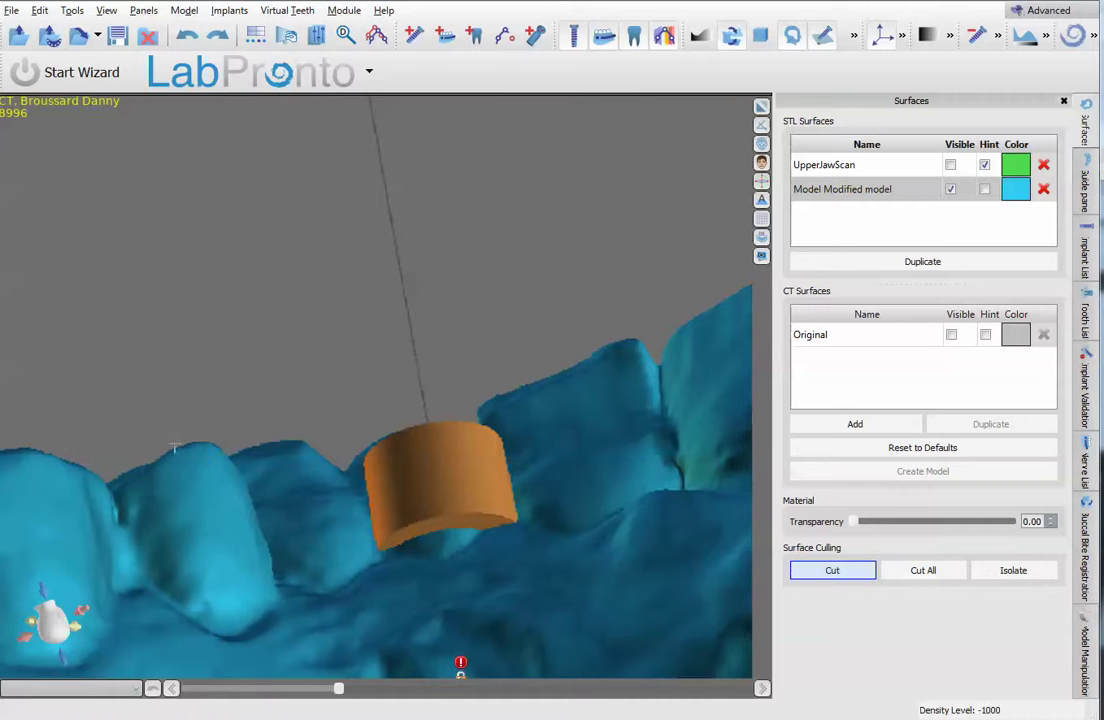
pyautogui.moveTo(386, 518)
pyautogui.mouseDown()
pyautogui.moveTo(402, 547)
pyautogui.moveTo(450, 535)
pyautogui.moveTo(474, 482)
pyautogui.moveTo(462, 440)
pyautogui.moveTo(469, 359)
pyautogui.mouseUp()
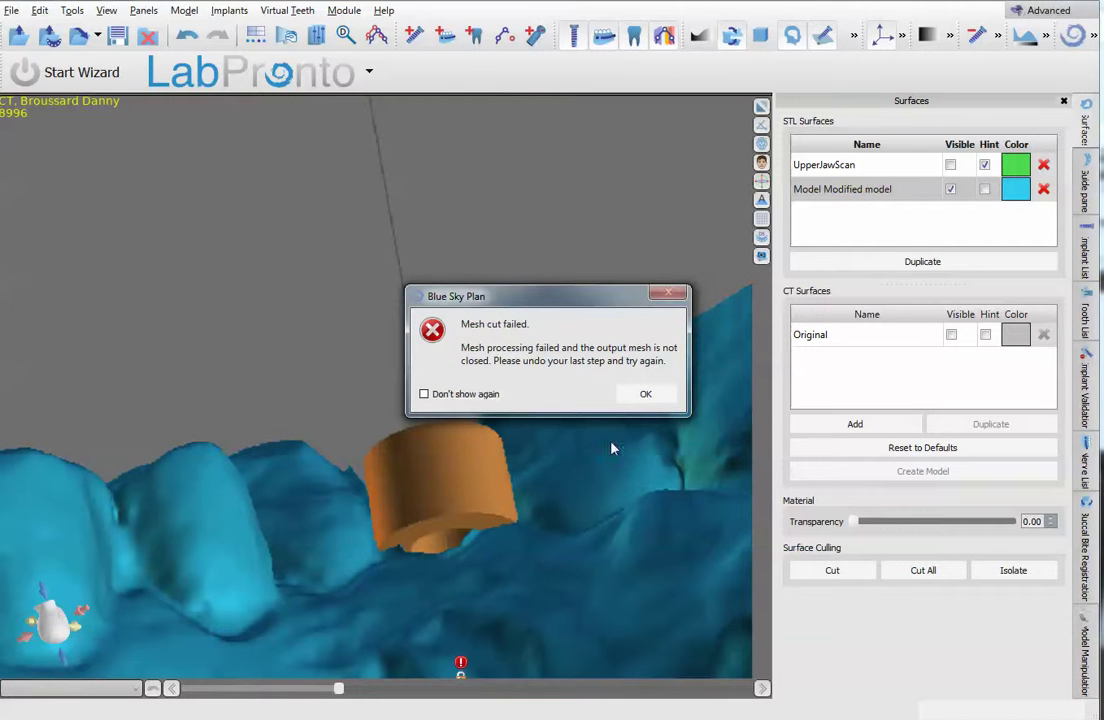
pyautogui.click(624, 395)
pyautogui.moveTo(430, 365); pyautogui.dragTo(350, 229)
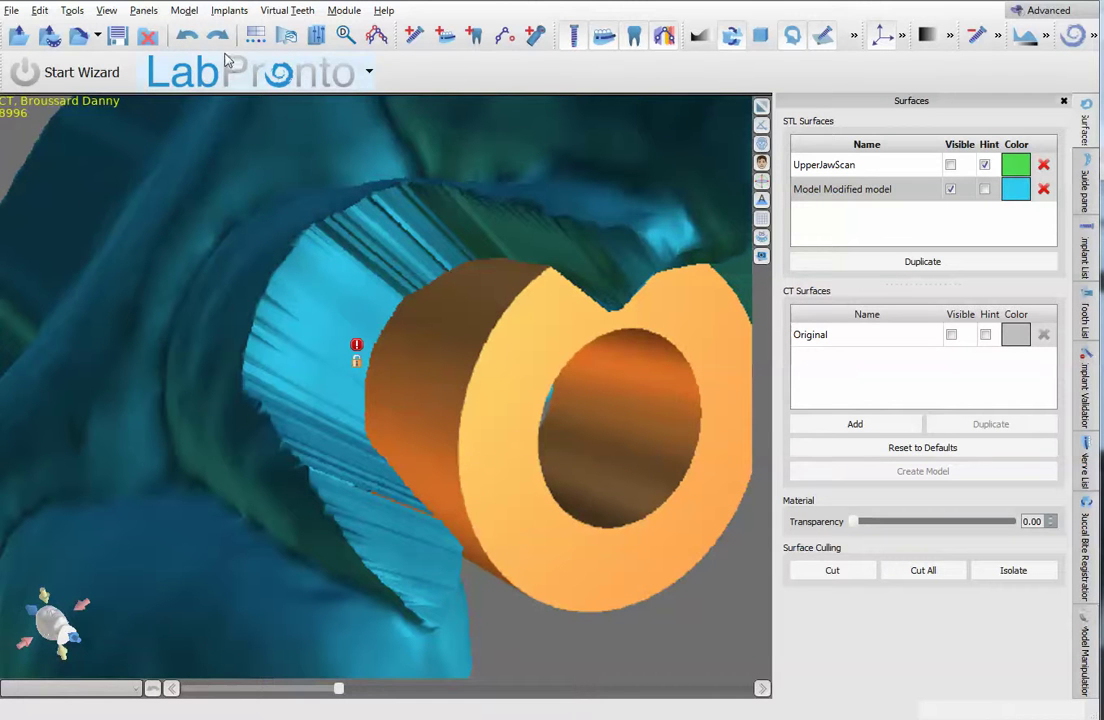
# - Undo the side-on cut and try cutting the colliding tooth off the modified model from a front-on view
pyautogui.click(194, 36)
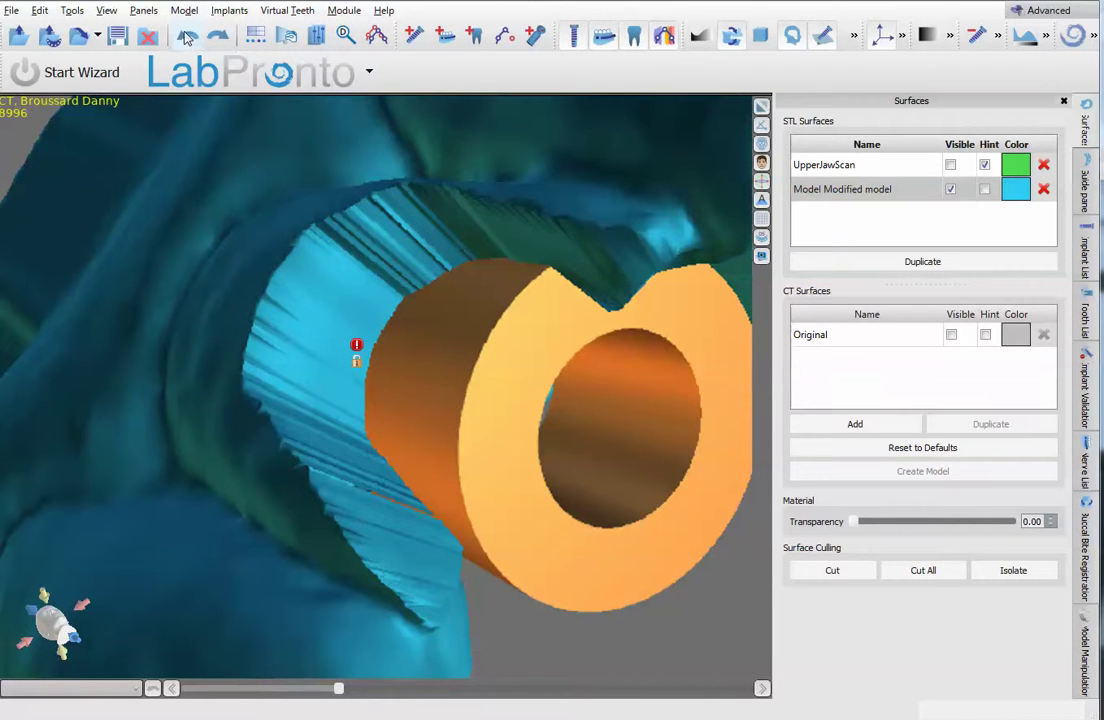
pyautogui.moveTo(503, 375); pyautogui.dragTo(436, 426)
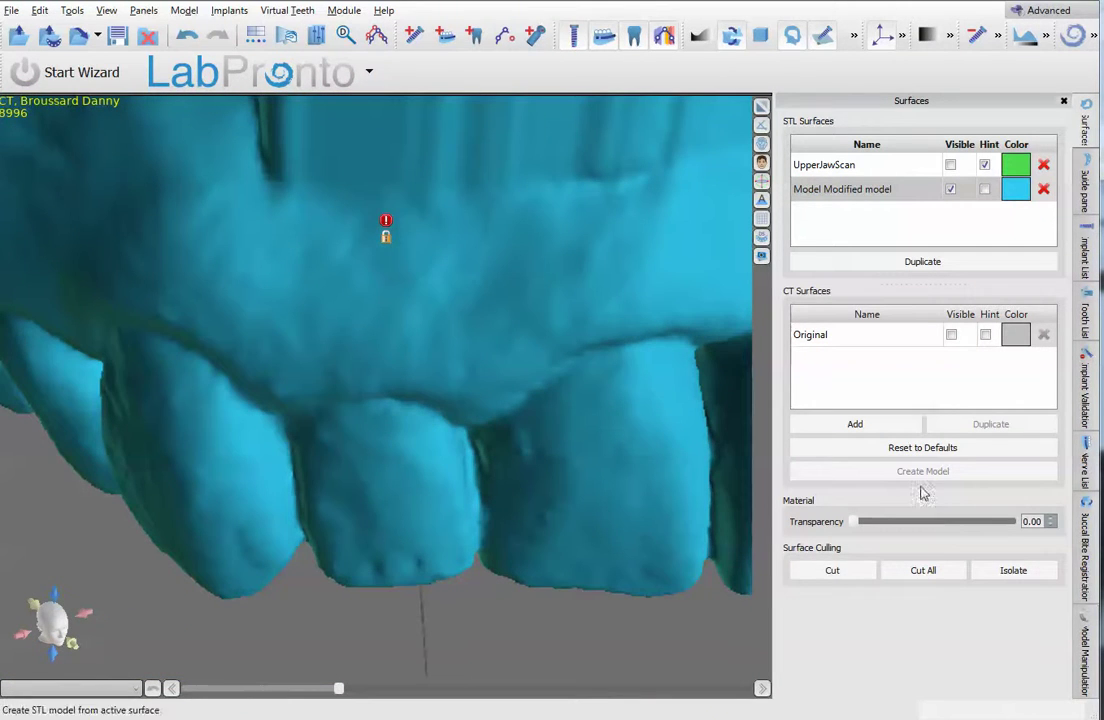
pyautogui.click(836, 570)
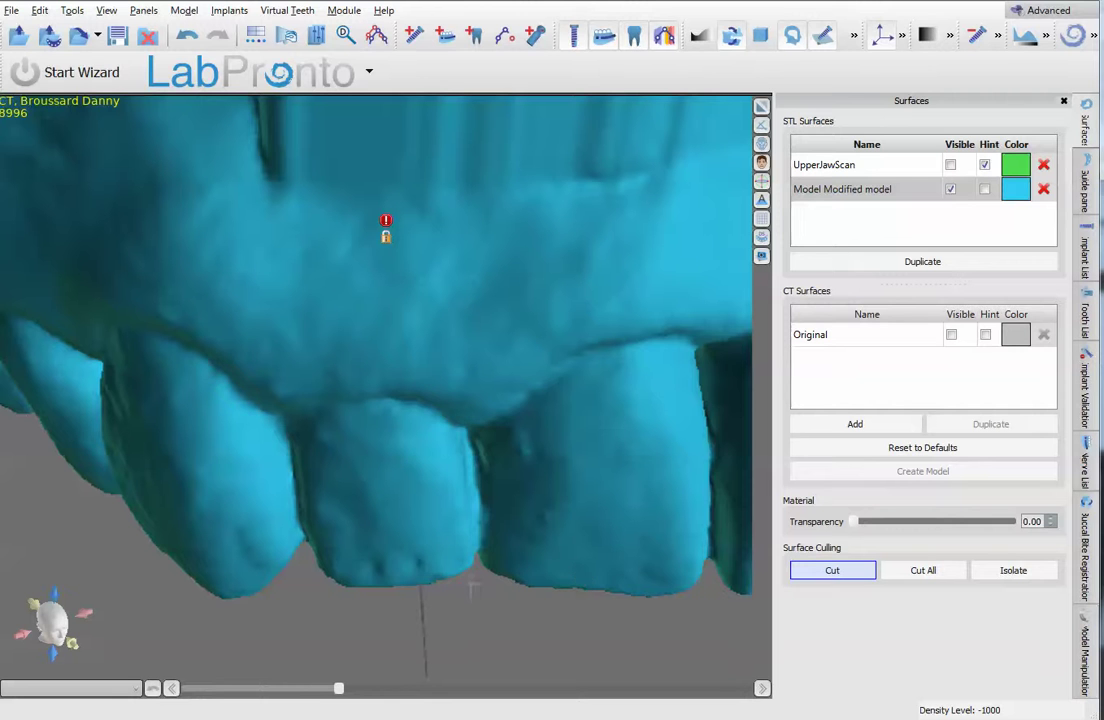
pyautogui.moveTo(481, 487)
pyautogui.mouseDown()
pyautogui.moveTo(466, 428)
pyautogui.moveTo(440, 410)
pyautogui.moveTo(400, 402)
pyautogui.moveTo(328, 414)
pyautogui.moveTo(300, 480)
pyautogui.moveTo(313, 596)
pyautogui.mouseUp()
pyautogui.rightClick(316, 619)
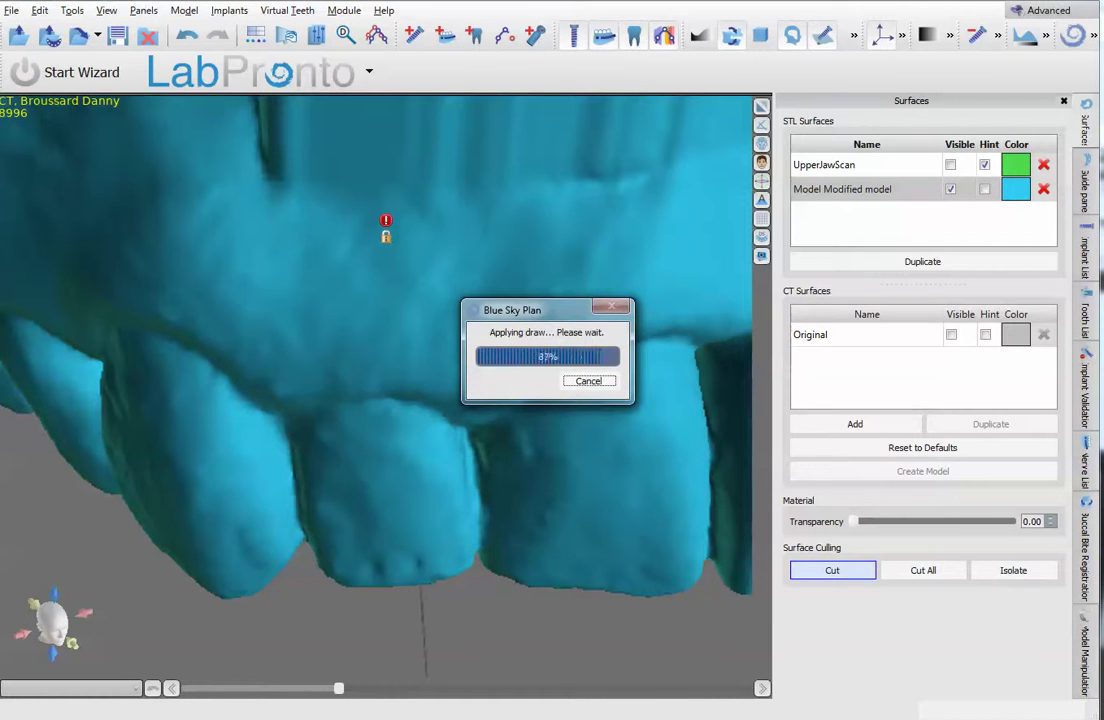
pyautogui.click(645, 392)
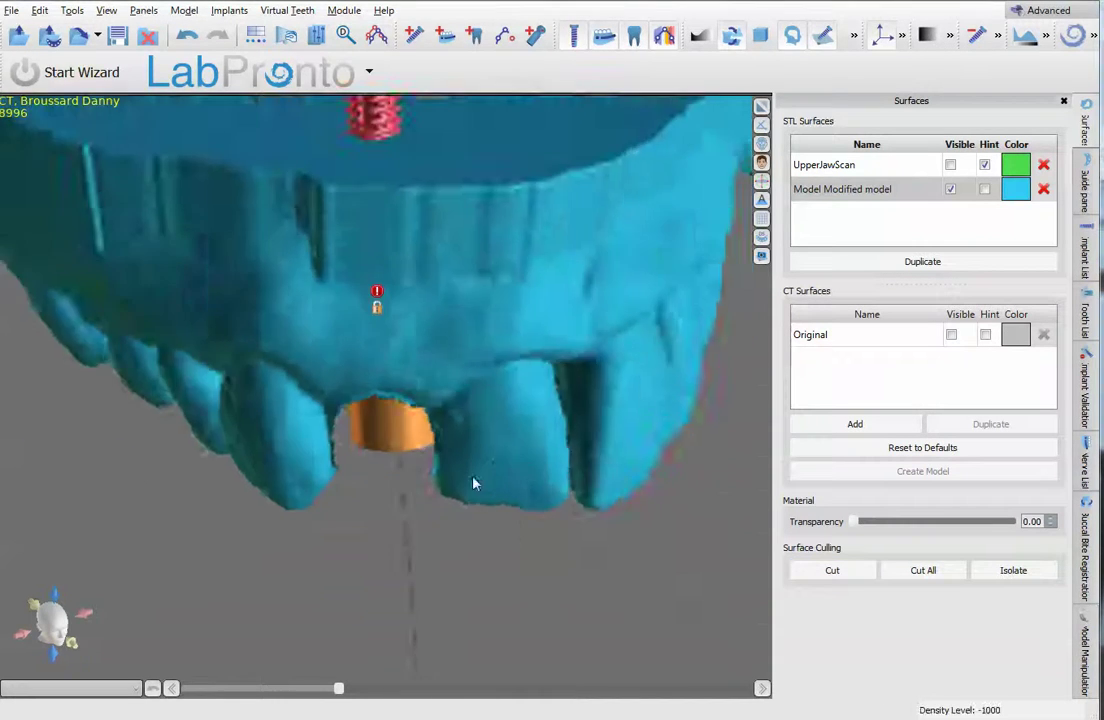
# - Inspect the front-on cut around the guide tube from several angles, and undo it to restore the tooth
pyautogui.moveTo(473, 483); pyautogui.dragTo(218, 363)
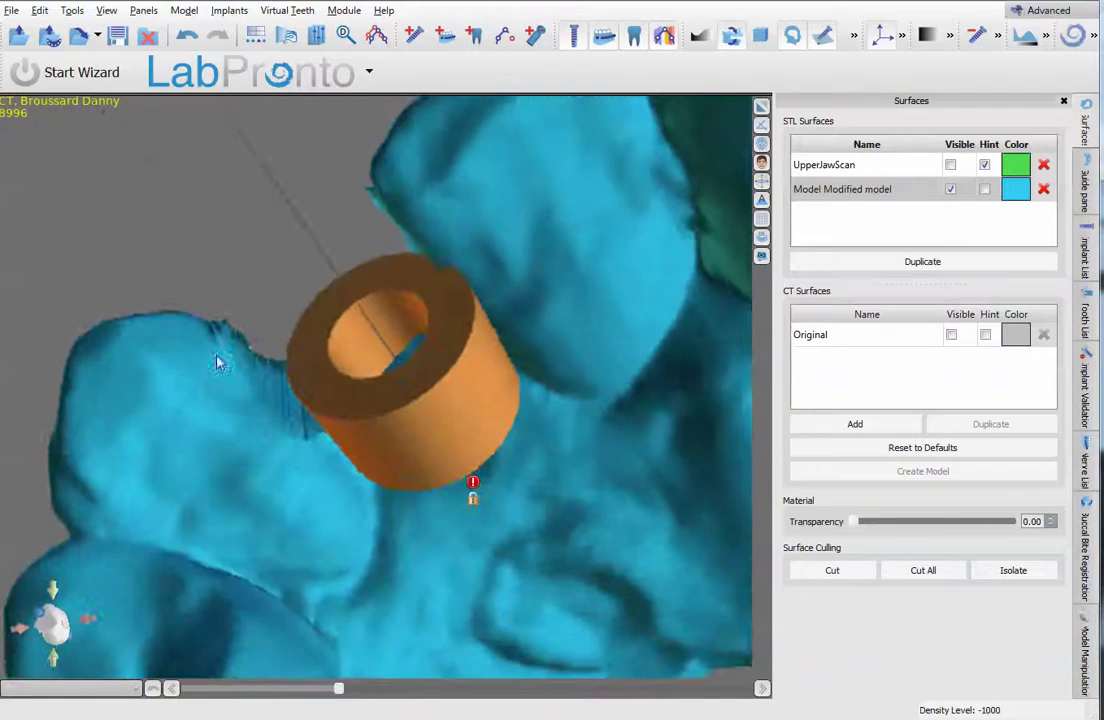
pyautogui.moveTo(350, 437); pyautogui.dragTo(638, 670)
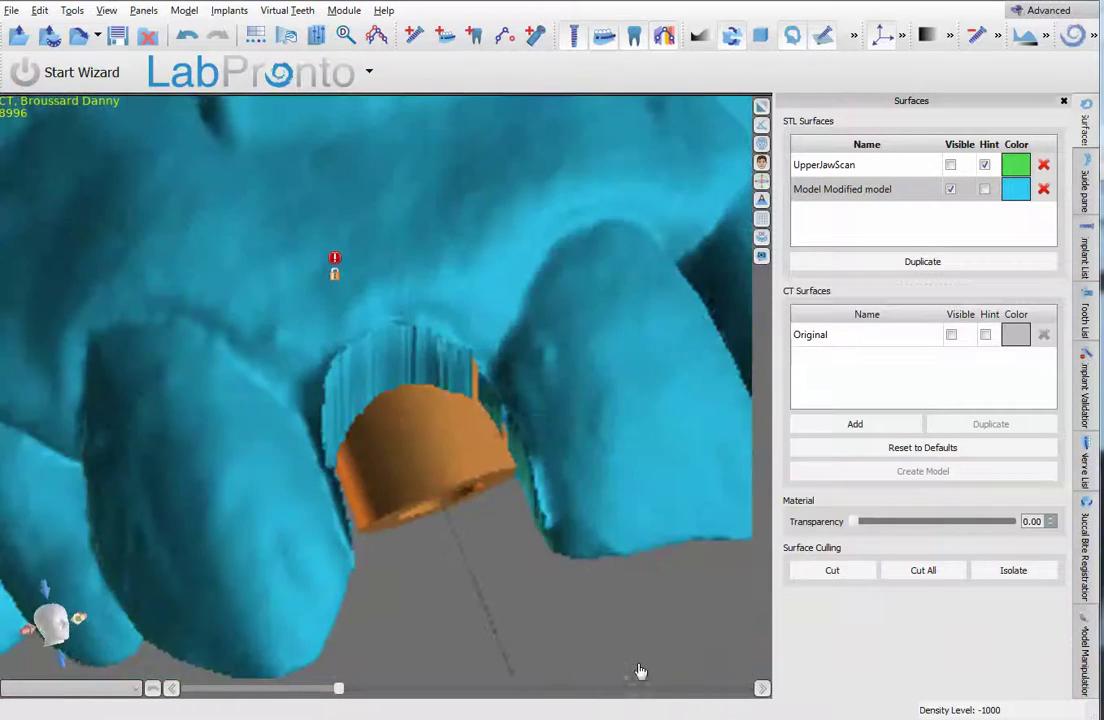
pyautogui.moveTo(517, 518); pyautogui.dragTo(409, 419)
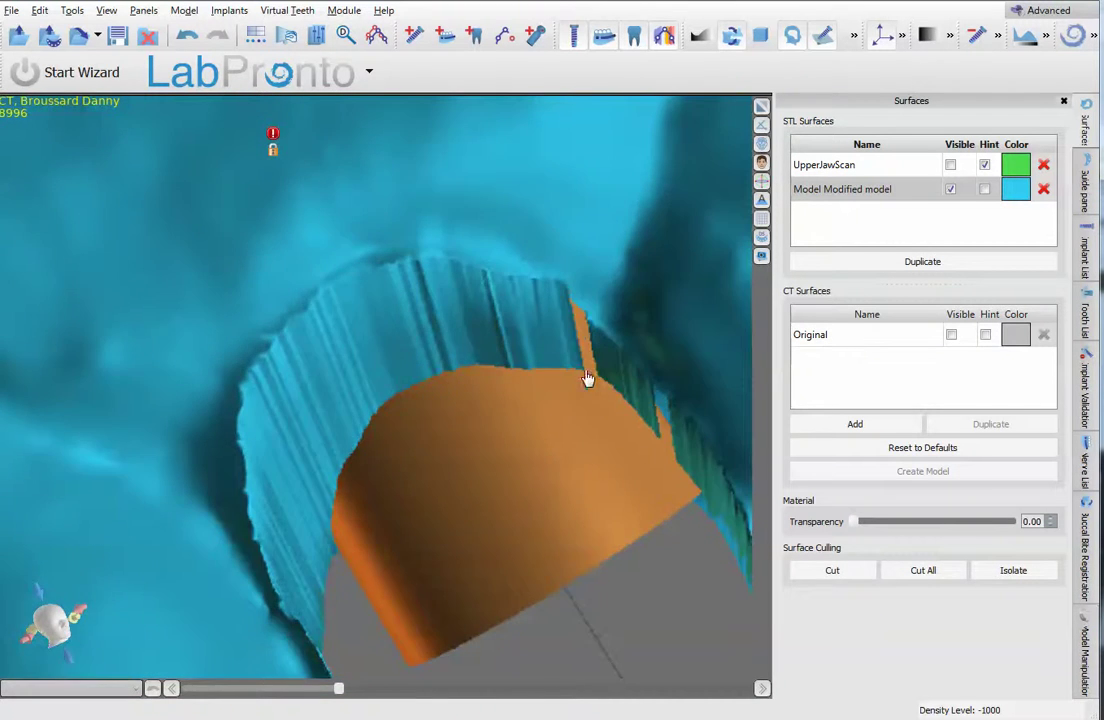
pyautogui.moveTo(589, 380); pyautogui.dragTo(652, 449)
pyautogui.moveTo(530, 458); pyautogui.dragTo(455, 285)
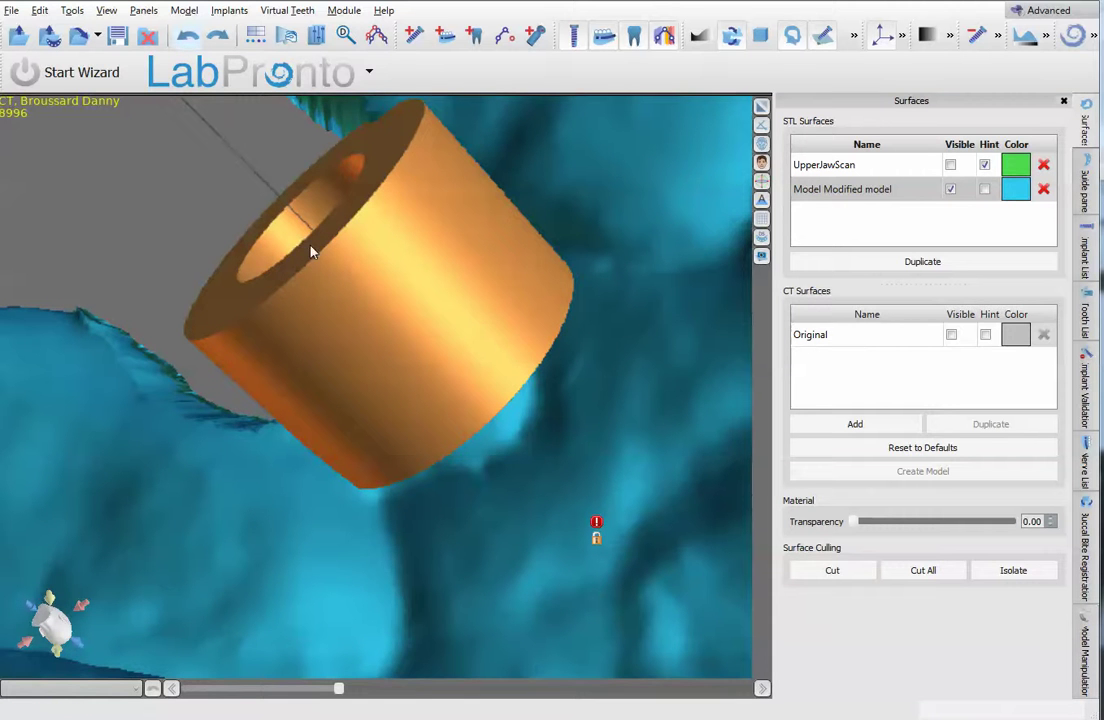
pyautogui.scroll(-2, 312, 250)
pyautogui.scroll(-2, 370, 308)
pyautogui.moveTo(382, 316); pyautogui.dragTo(659, 692, button='right')
pyautogui.moveTo(561, 458); pyautogui.dragTo(580, 688, button='right')
pyautogui.moveTo(333, 375); pyautogui.dragTo(392, 490, button='right')
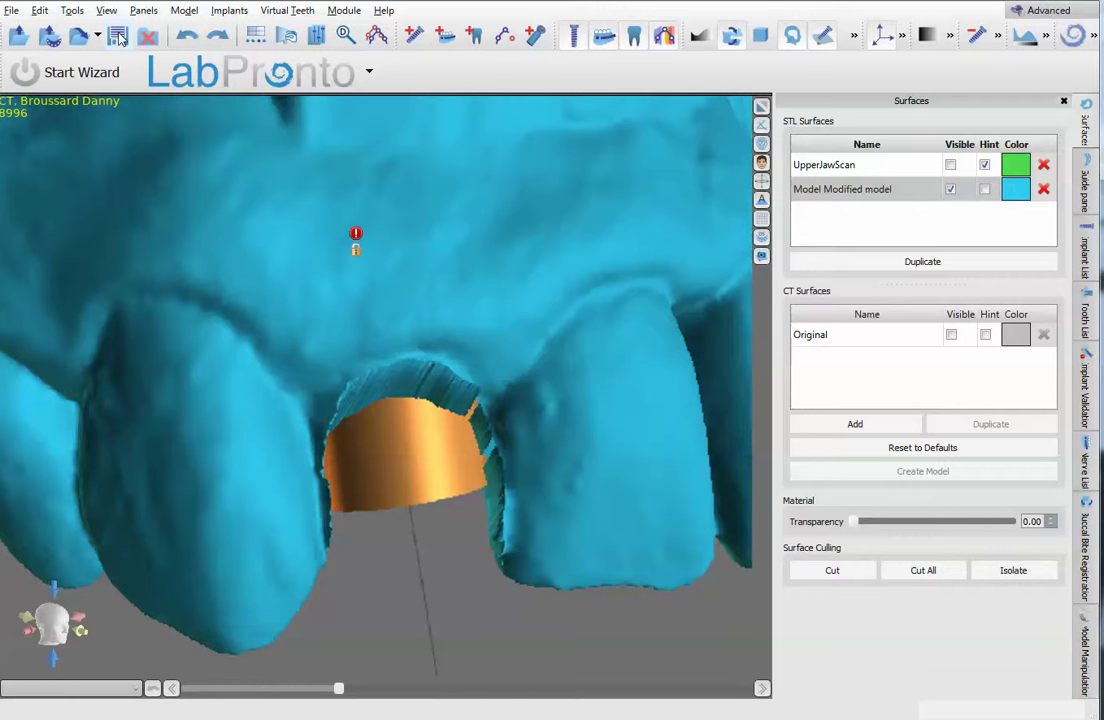
pyautogui.click(118, 37)
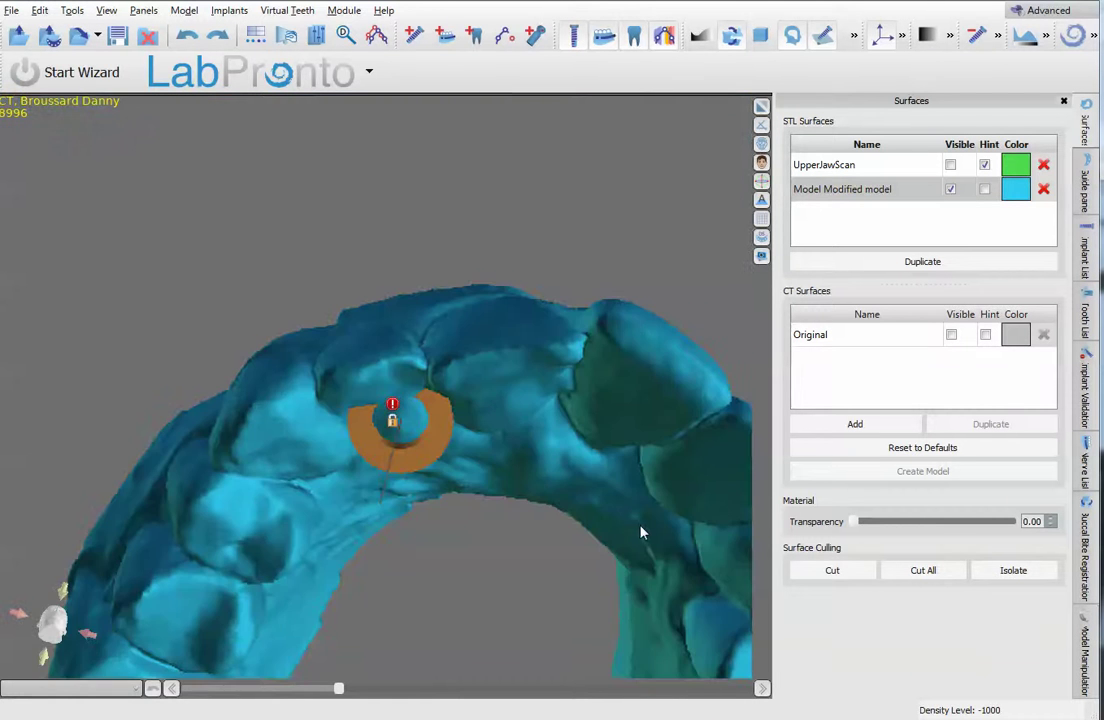
# - Duplicate the modified model surface to keep an uncut copy
pyautogui.scroll(3, 642, 527)
pyautogui.moveTo(642, 527); pyautogui.dragTo(797, 236)
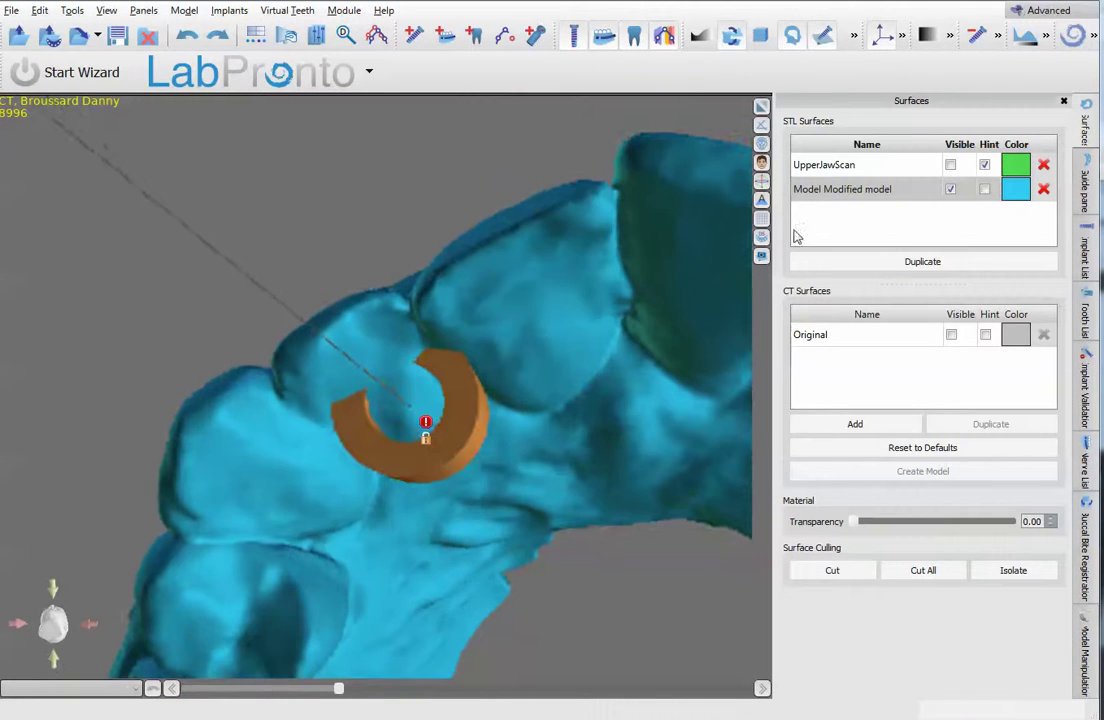
pyautogui.click(867, 195)
pyautogui.scroll(-3, 436, 384)
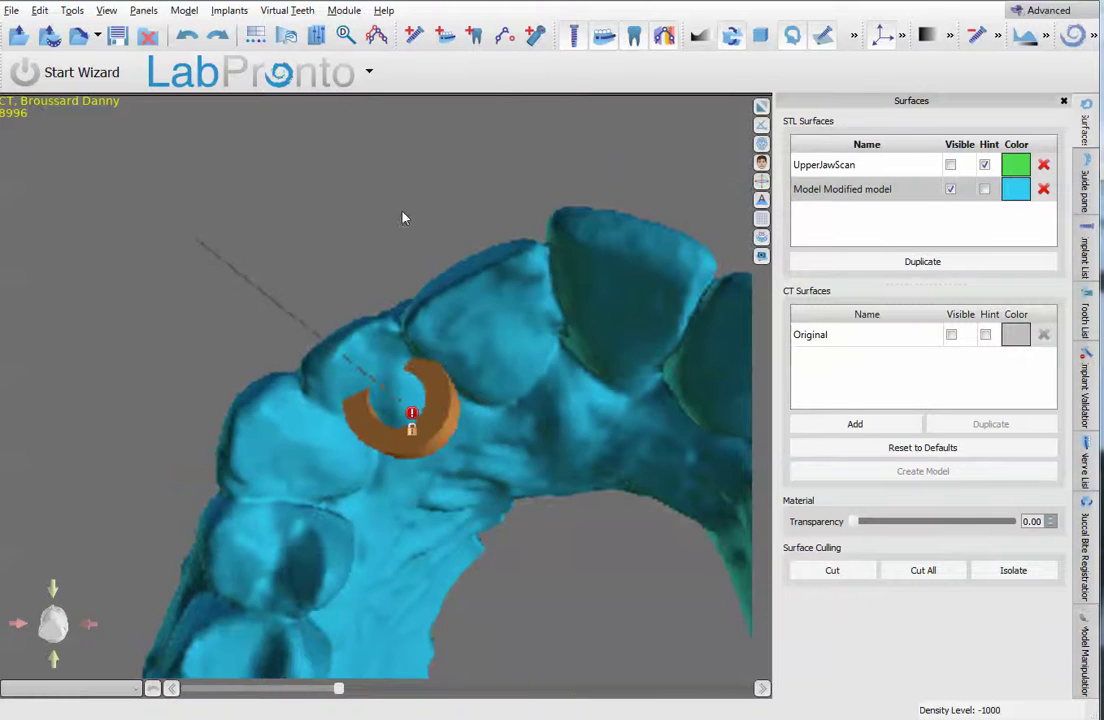
pyautogui.moveTo(403, 215); pyautogui.dragTo(650, 240)
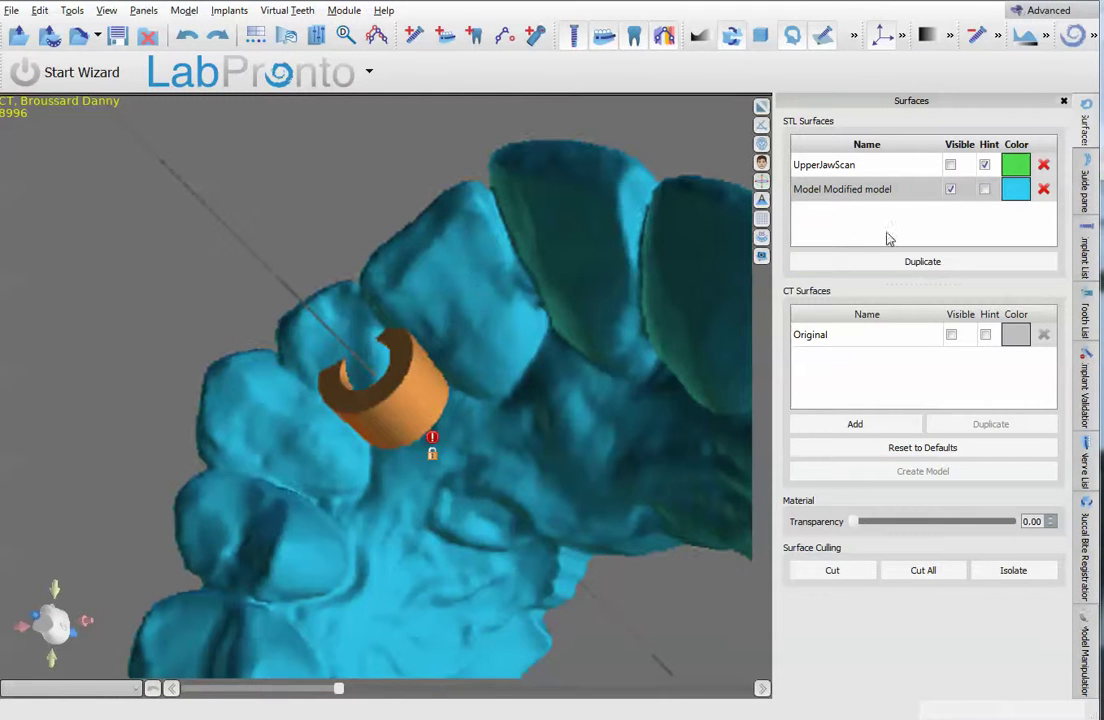
pyautogui.click(947, 263)
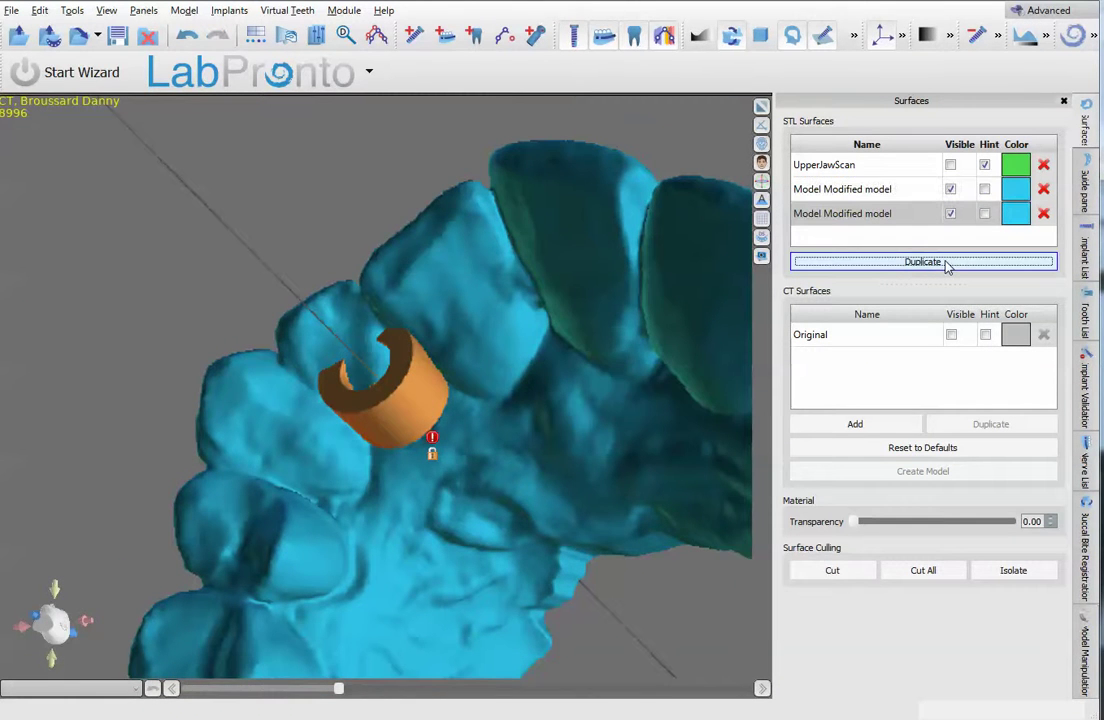
# - Recolour the copied model surface bright green (#00ff00) and hide it
pyautogui.click(1015, 213)
pyautogui.click(492, 229)
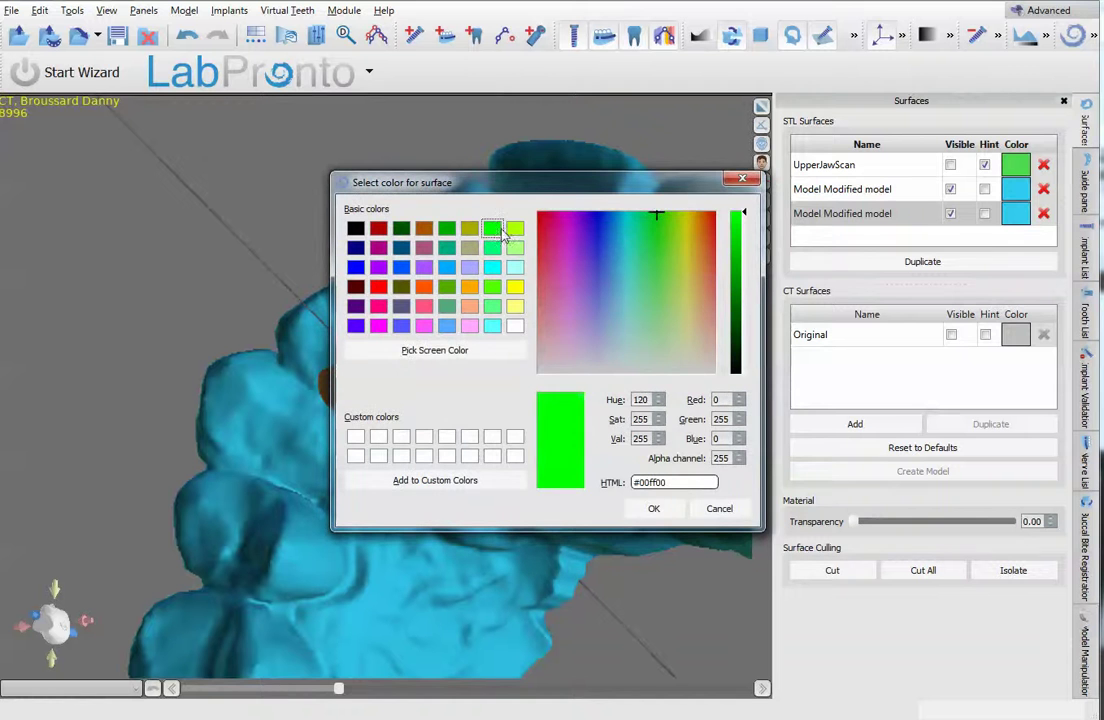
pyautogui.click(654, 508)
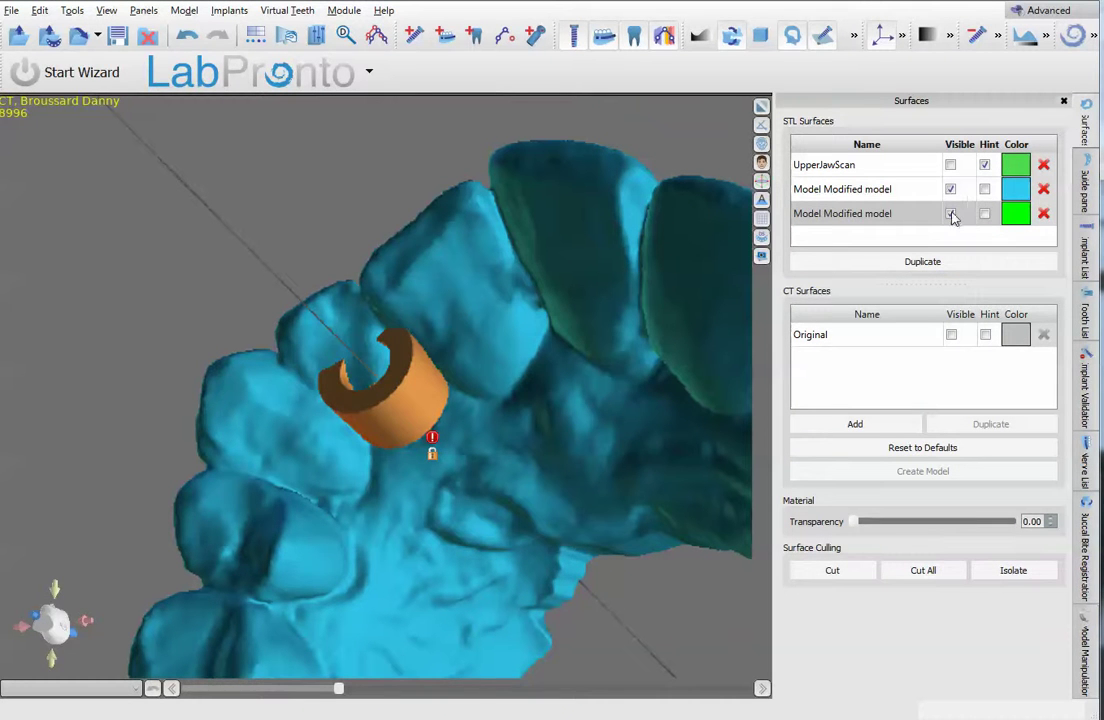
pyautogui.click(951, 216)
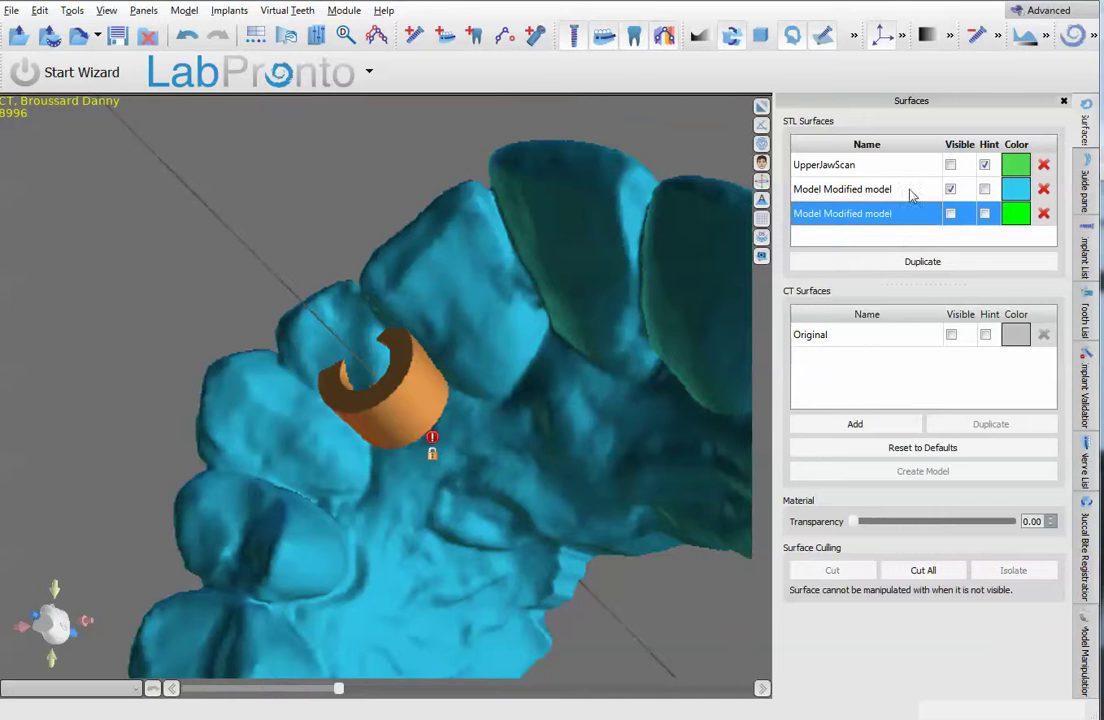
# - Rename the blue surface as "Model Modified model cut" and the green copy as "Model Modified model duplicate"
pyautogui.doubleClick(910, 191)
pyautogui.click(913, 189)
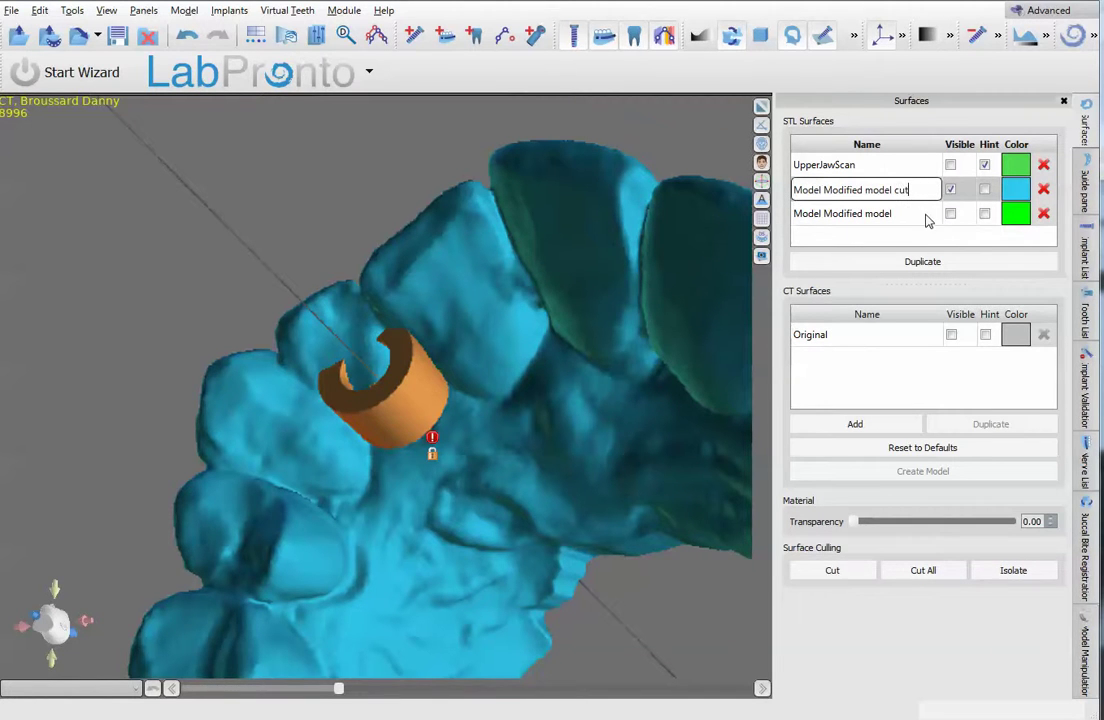
pyautogui.click(931, 216)
pyautogui.click(934, 212)
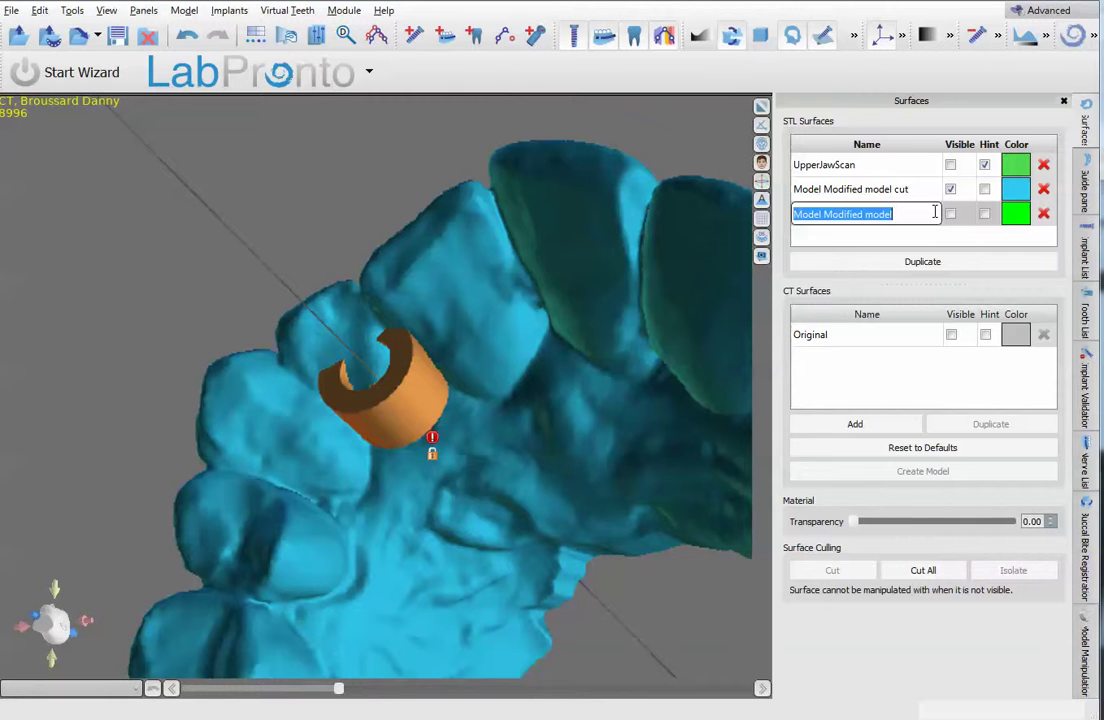
pyautogui.click(935, 212)
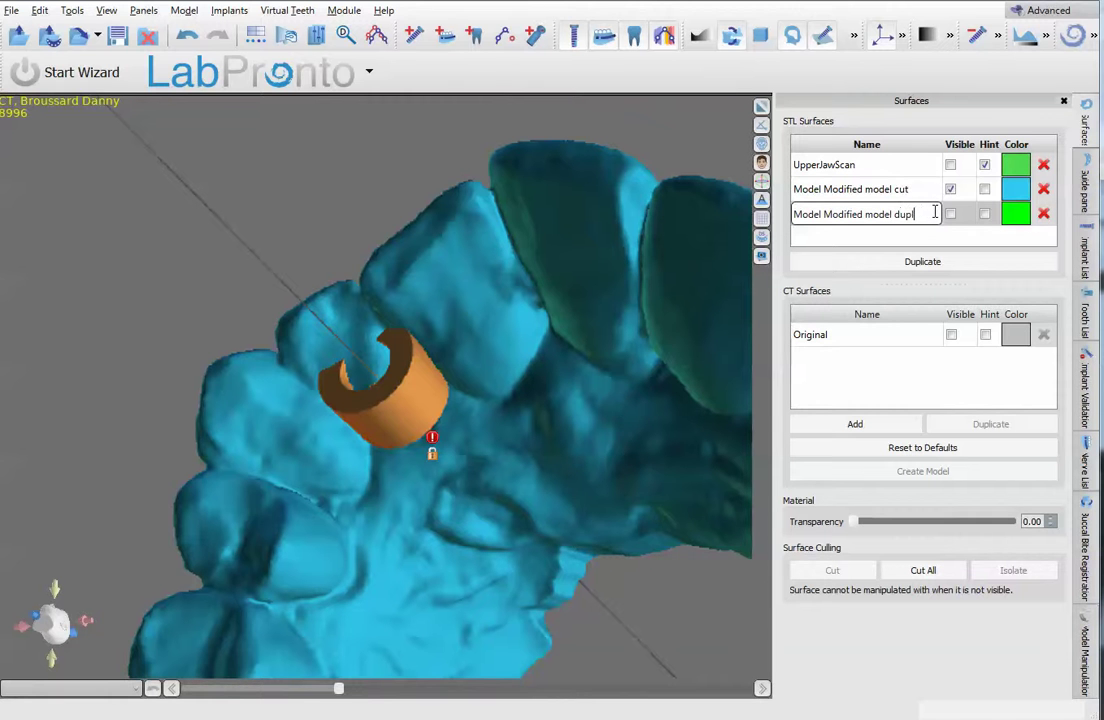
pyautogui.press('Return')
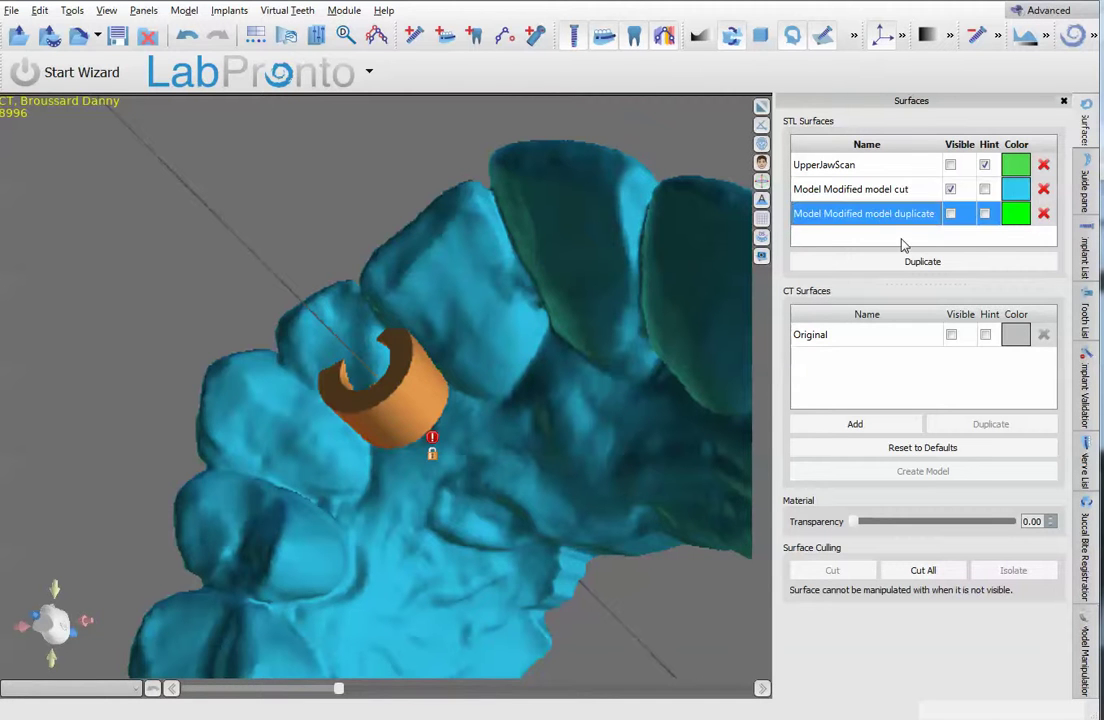
# - Cut the colliding tooth off the Model Modified model cut surface with a freehand outline, and check the cleared guide tube
pyautogui.click(884, 196)
pyautogui.moveTo(446, 318); pyautogui.dragTo(408, 328)
pyautogui.scroll(5, 487, 378)
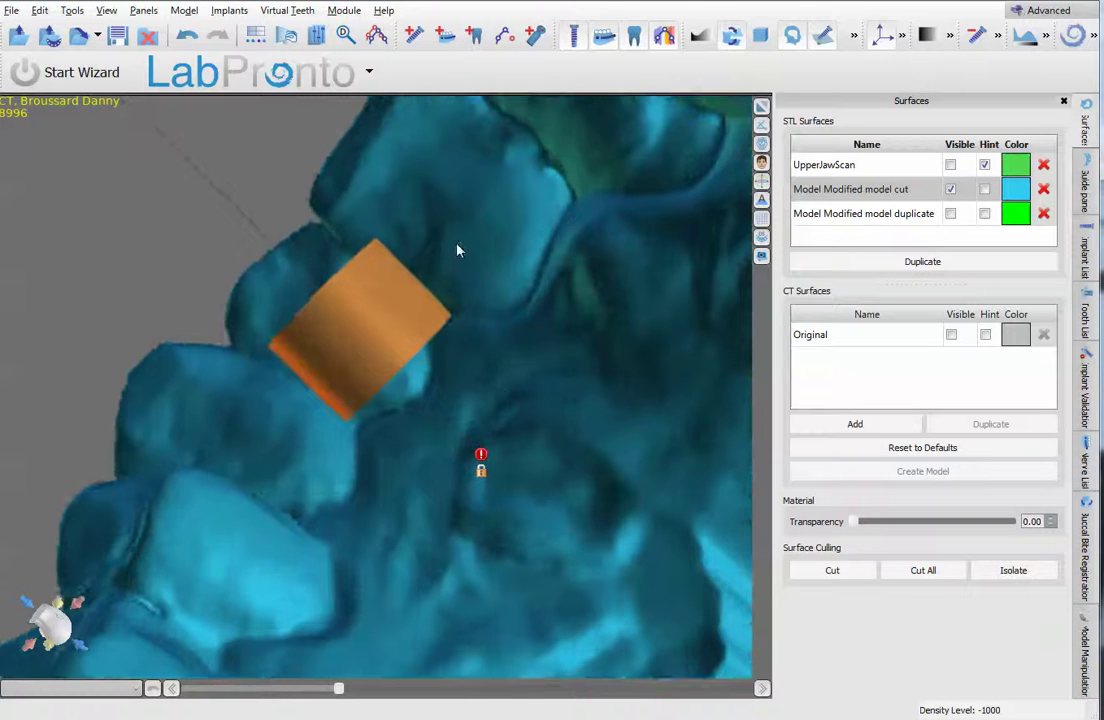
pyautogui.moveTo(470, 275); pyautogui.dragTo(378, 323)
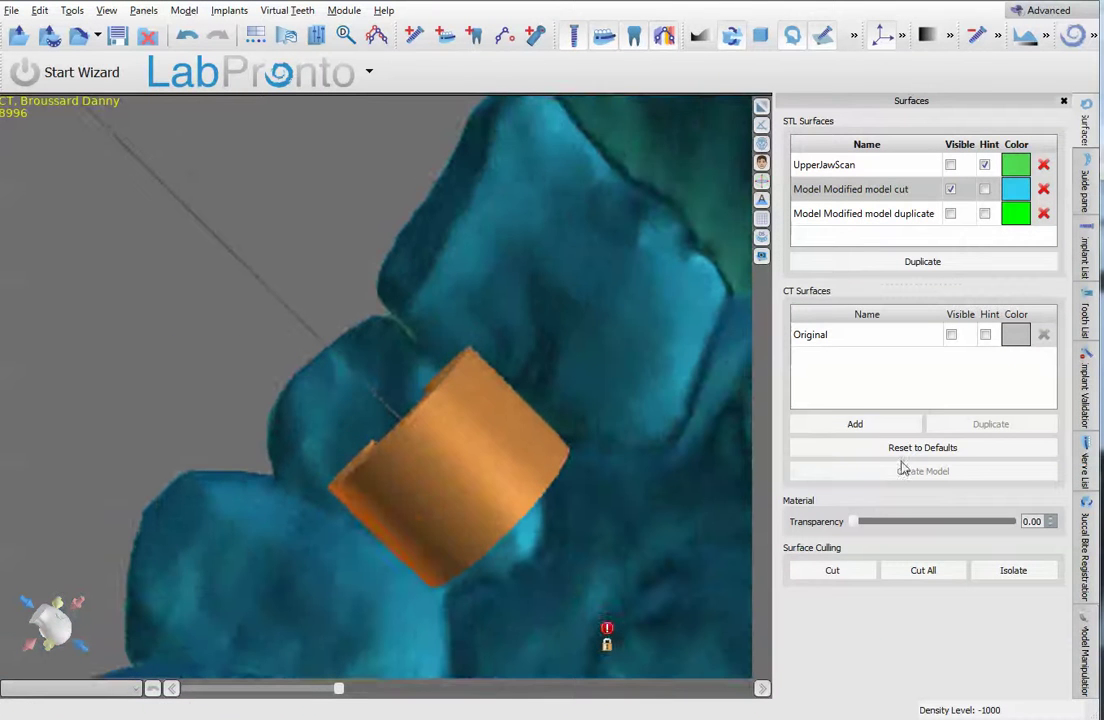
pyautogui.click(832, 571)
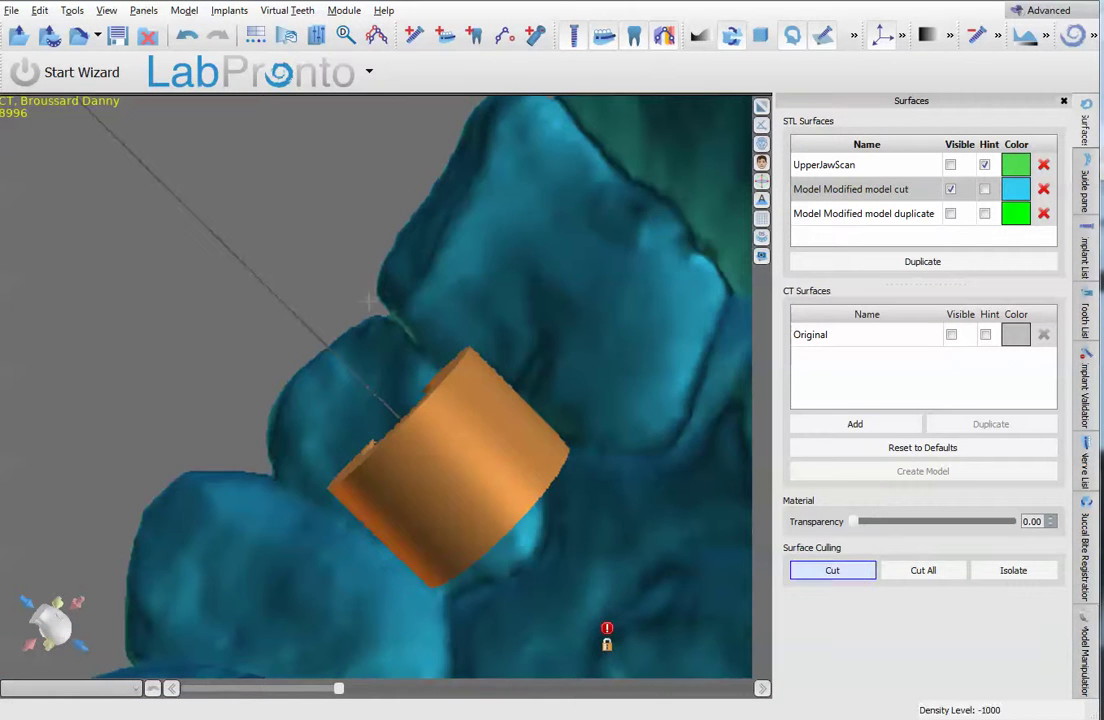
pyautogui.moveTo(406, 345)
pyautogui.mouseDown()
pyautogui.moveTo(483, 473)
pyautogui.moveTo(414, 522)
pyautogui.moveTo(382, 527)
pyautogui.moveTo(346, 517)
pyautogui.moveTo(312, 400)
pyautogui.moveTo(240, 370)
pyautogui.moveTo(200, 290)
pyautogui.mouseUp()
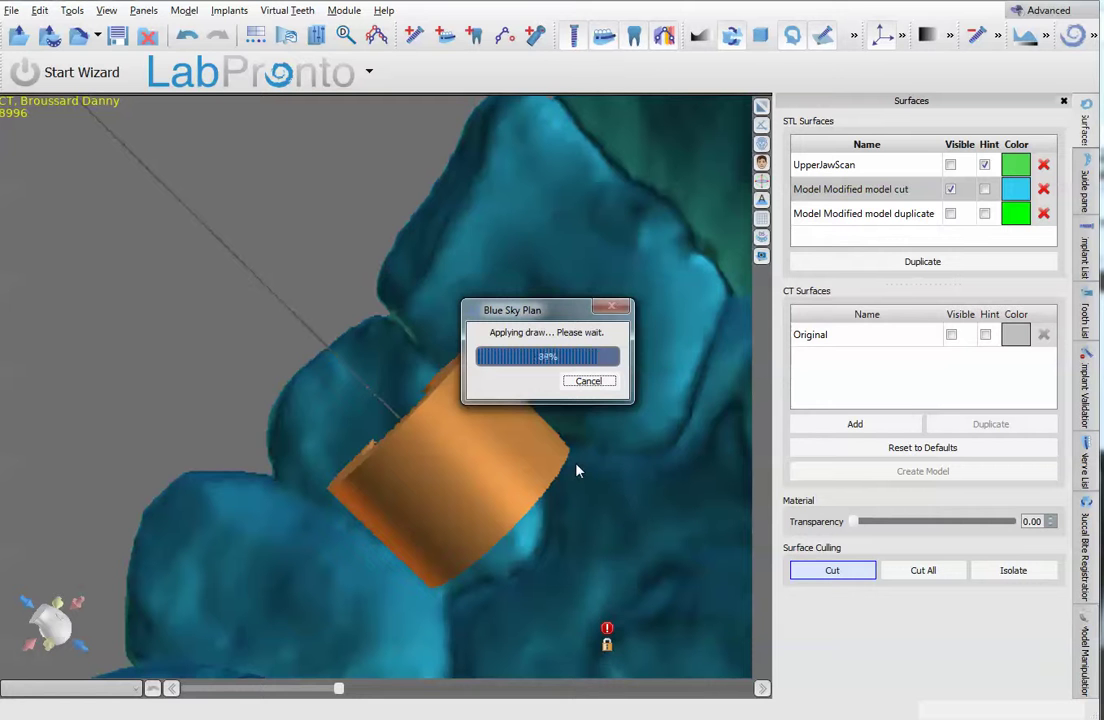
pyautogui.click(662, 395)
pyautogui.moveTo(410, 302); pyautogui.dragTo(515, 357)
pyautogui.moveTo(690, 325); pyautogui.dragTo(597, 425)
# - Draw a closed surgical guide curve on the cut model, running along the palatal side and around the front teeth
pyautogui.click(1086, 180)
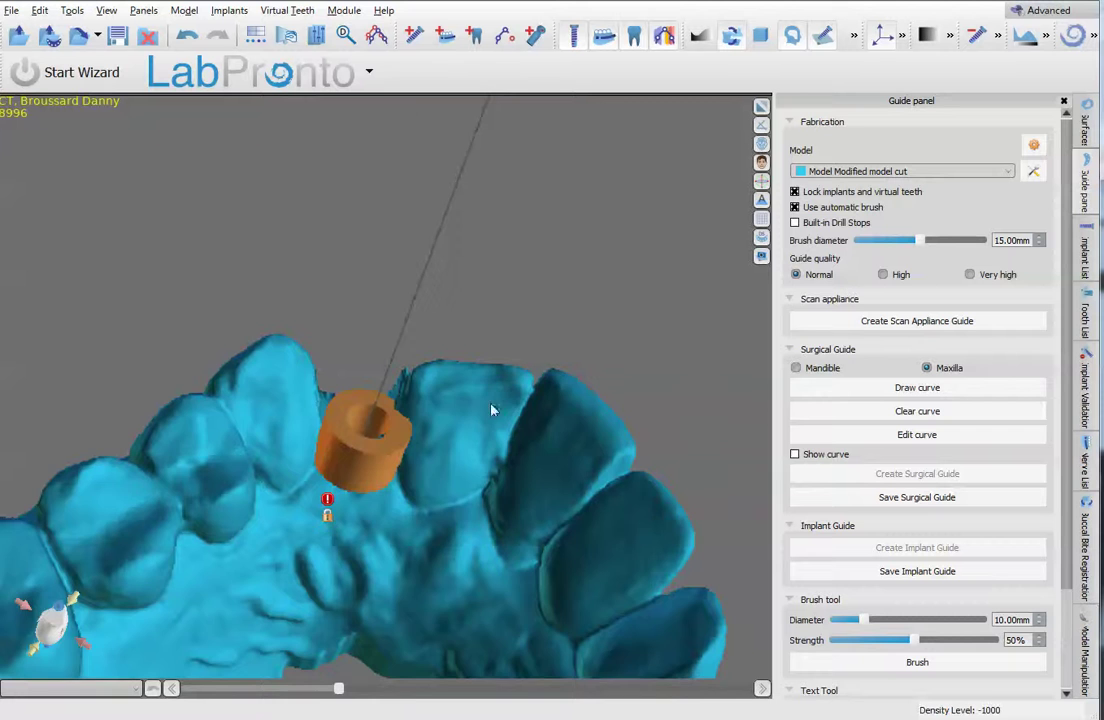
pyautogui.moveTo(493, 407); pyautogui.dragTo(439, 313)
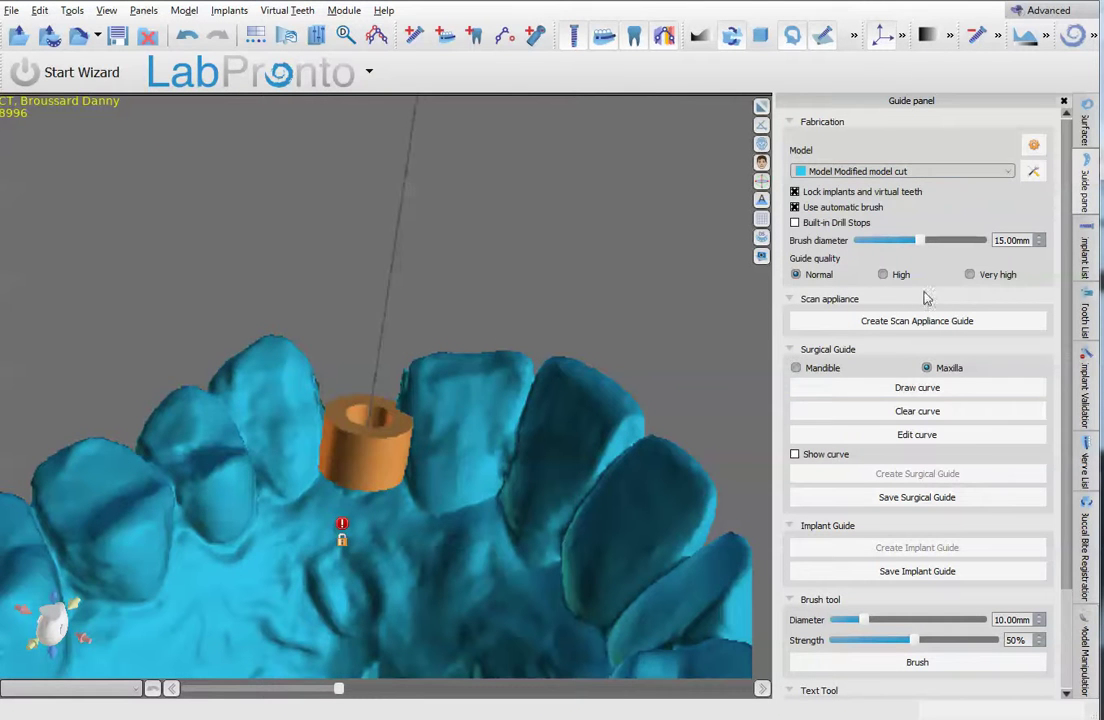
pyautogui.click(933, 387)
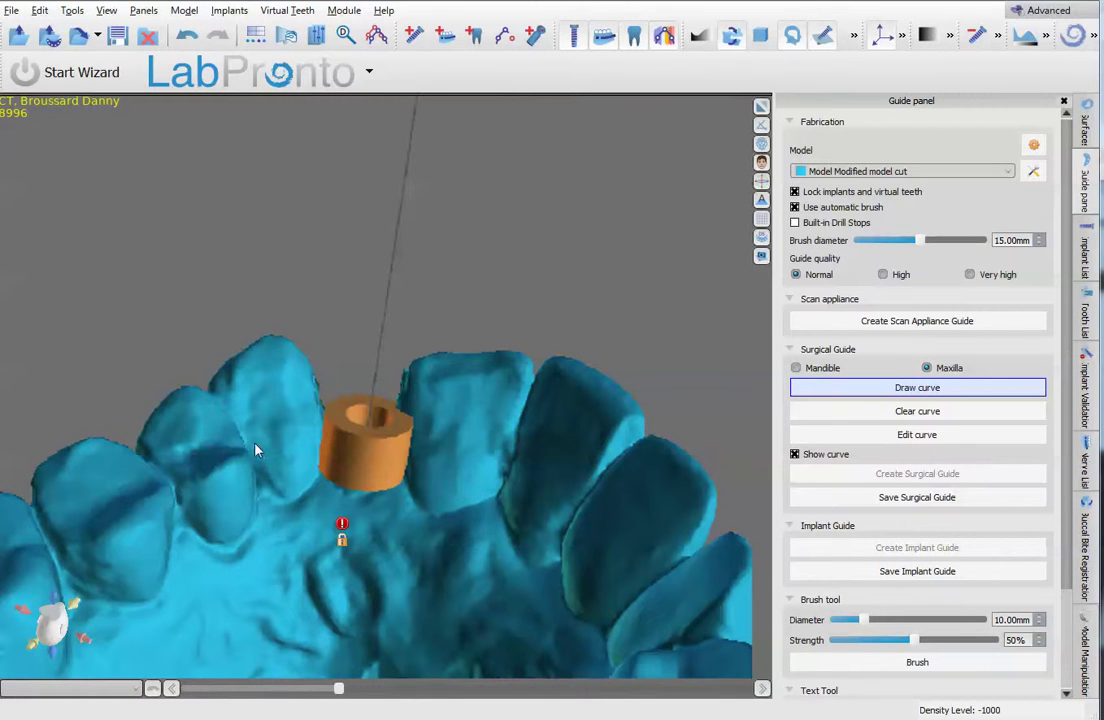
pyautogui.moveTo(99, 482); pyautogui.dragTo(160, 568)
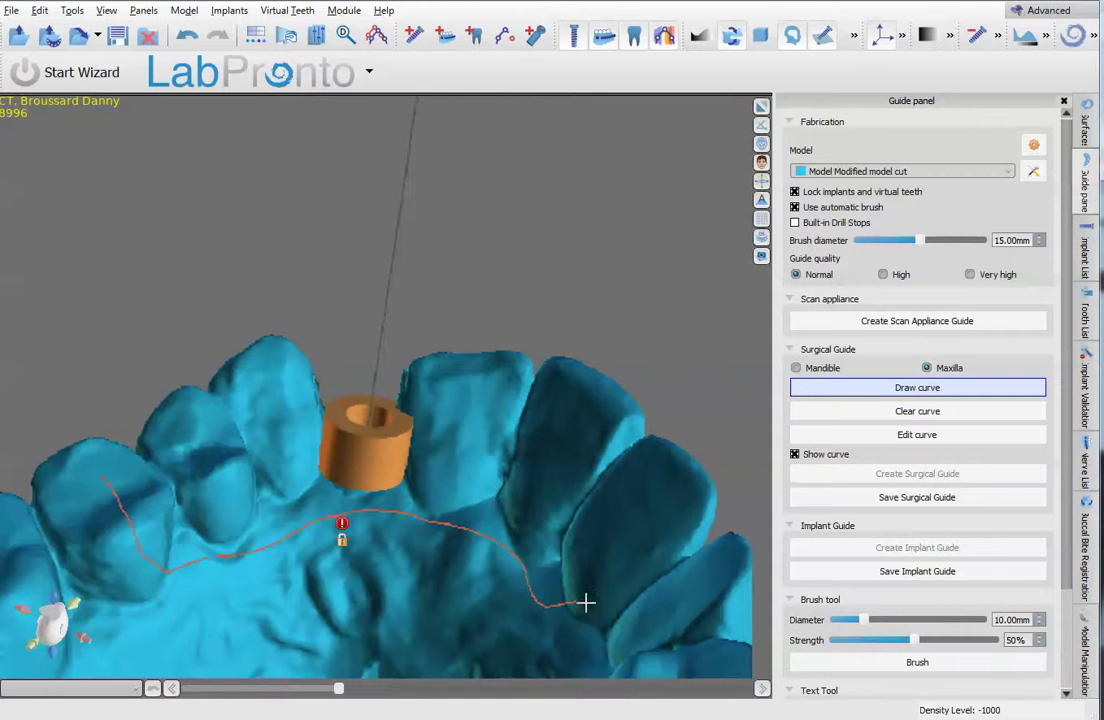
pyautogui.scroll(-3, 583, 501)
pyautogui.moveTo(583, 501); pyautogui.dragTo(190, 390, button='right')
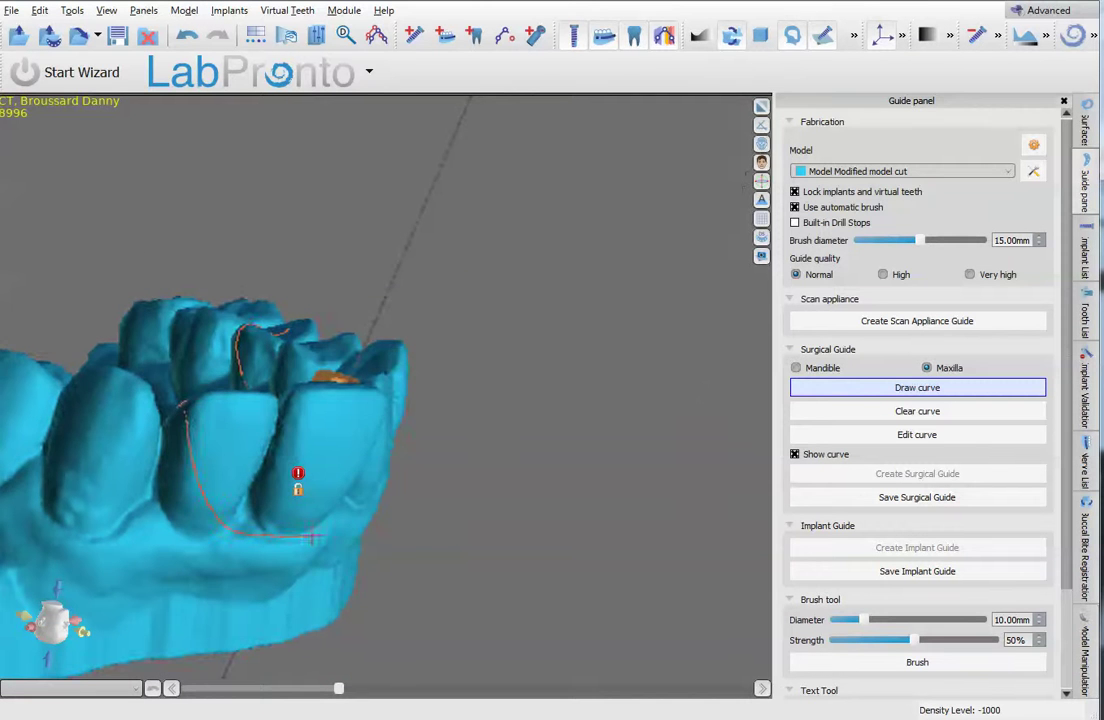
pyautogui.moveTo(312, 538); pyautogui.dragTo(183, 431, button='right')
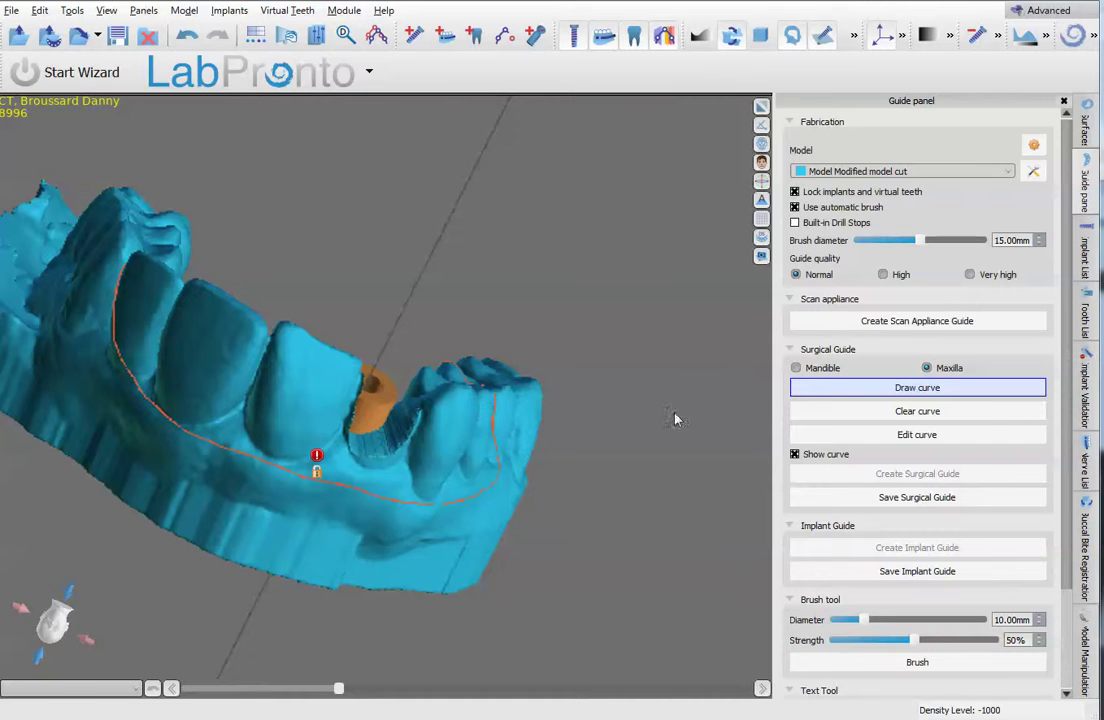
# - Edit the surgical guide curve by moving its control point on the premolar behind the canine further back
pyautogui.click(1035, 436)
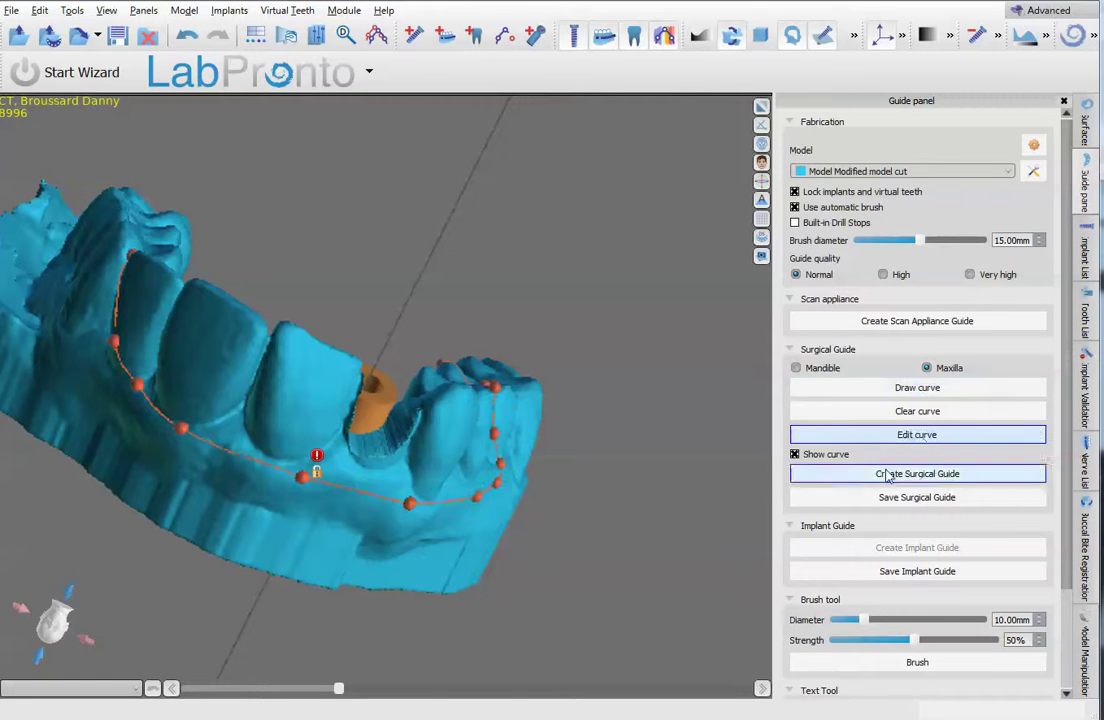
pyautogui.moveTo(522, 502); pyautogui.dragTo(442, 449, button='right')
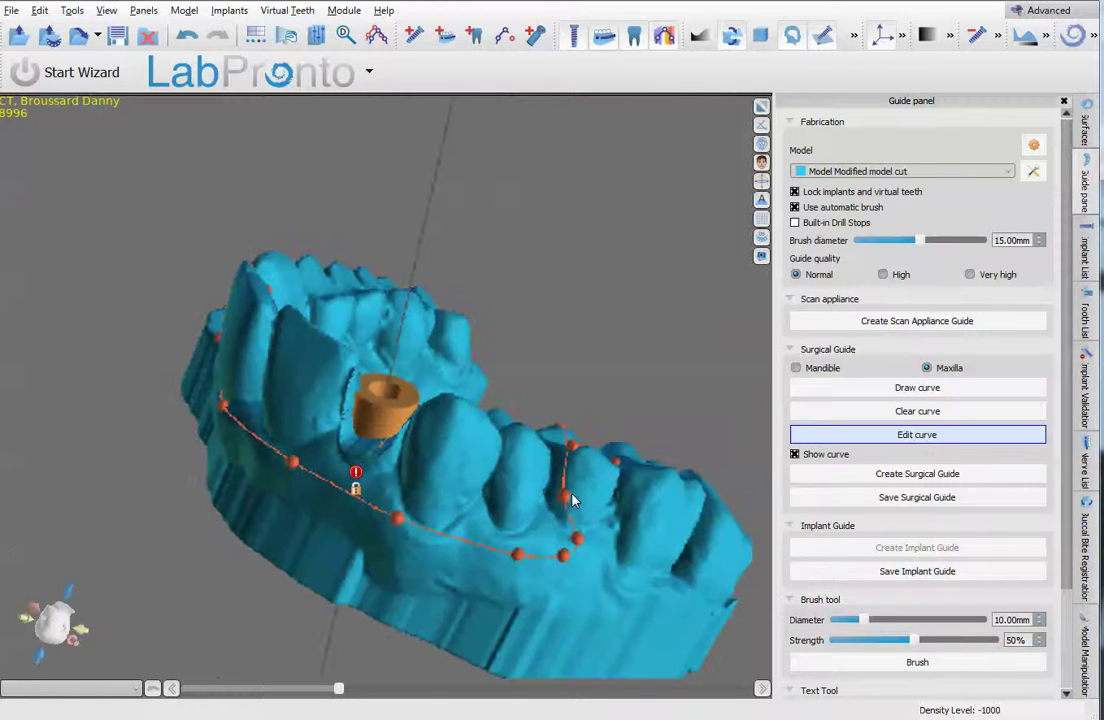
pyautogui.moveTo(568, 499); pyautogui.dragTo(599, 501)
pyautogui.scroll(-2, 586, 382)
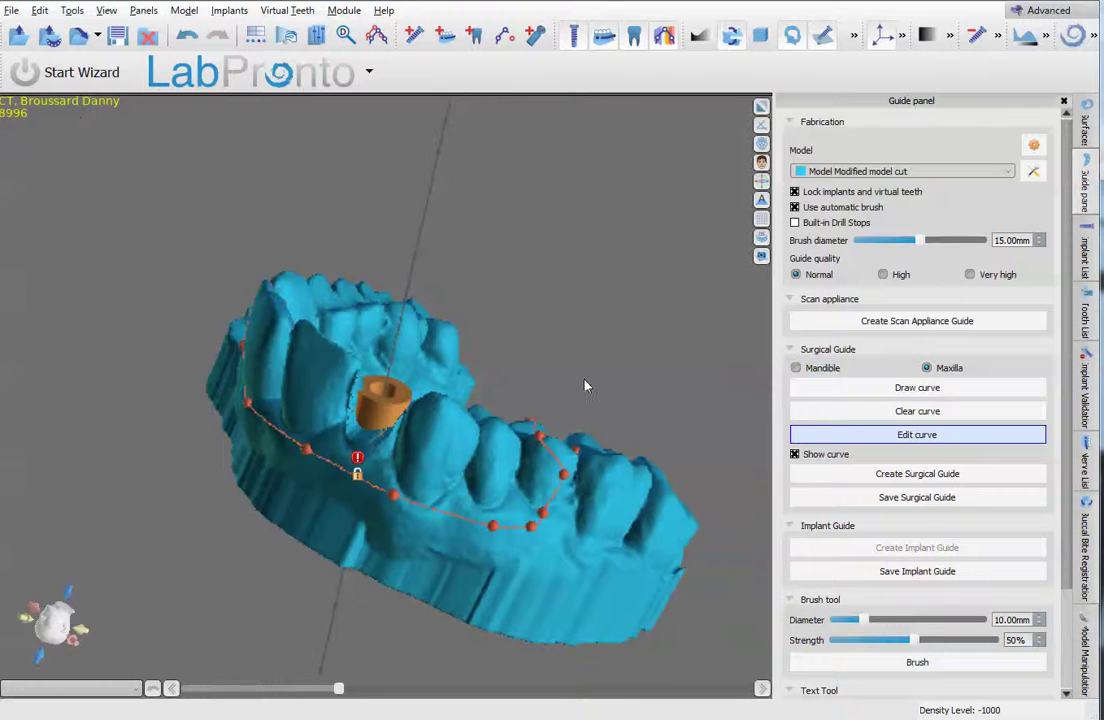
# - Check the edited curve around the arch and create the surgical guide from it, saving the Custom handpiece preferences
pyautogui.scroll(6, 586, 382)
pyautogui.moveTo(636, 430); pyautogui.dragTo(285, 382, button='right')
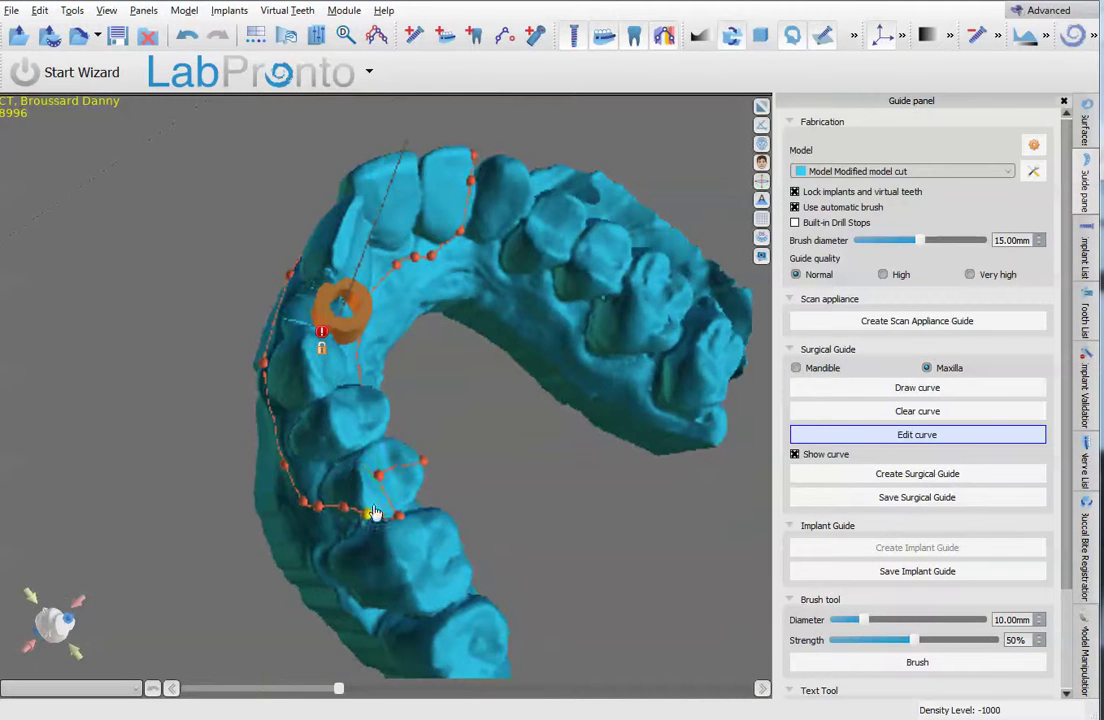
pyautogui.moveTo(362, 432); pyautogui.dragTo(600, 380, button='right')
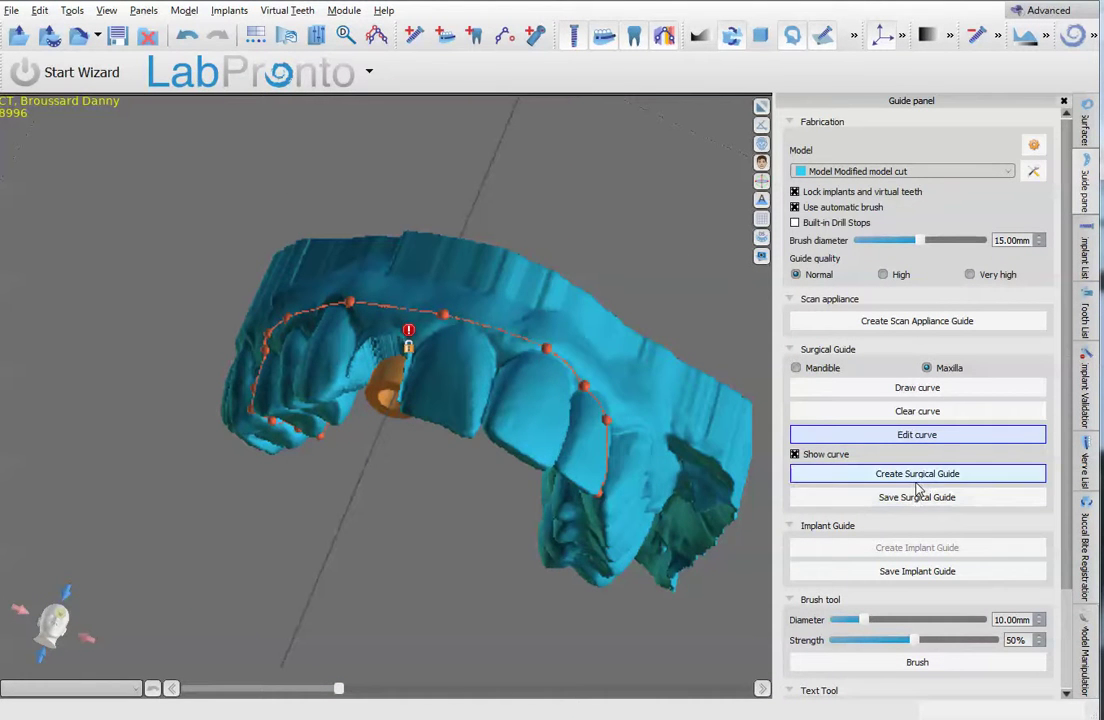
pyautogui.click(917, 474)
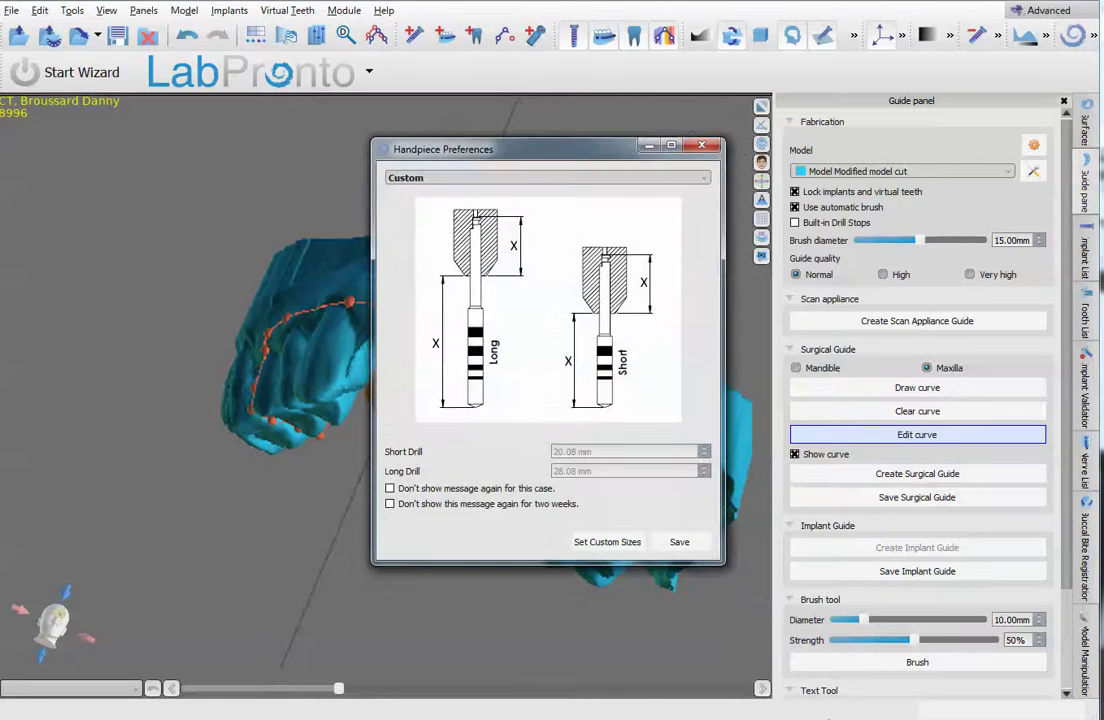
pyautogui.click(682, 540)
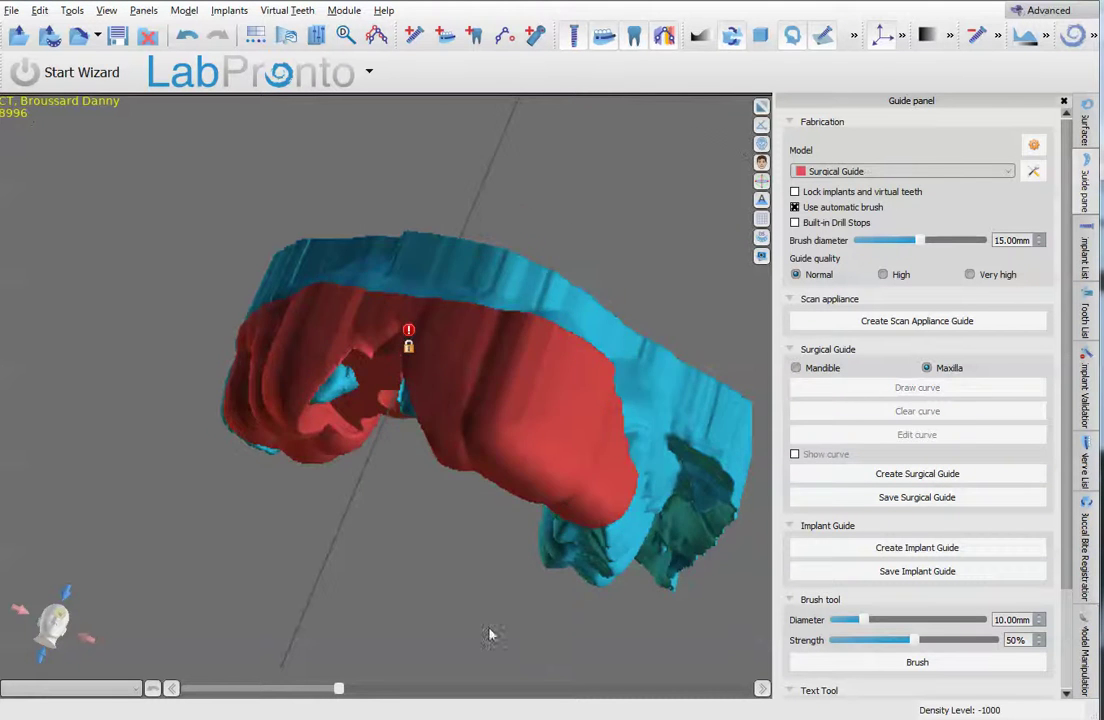
# - Examine the tube hole in the surgical guide with the guide tube of implant IDH3513 hidden, and show the tube again
pyautogui.moveTo(489, 628); pyautogui.dragTo(495, 313)
pyautogui.scroll(4, 458, 419)
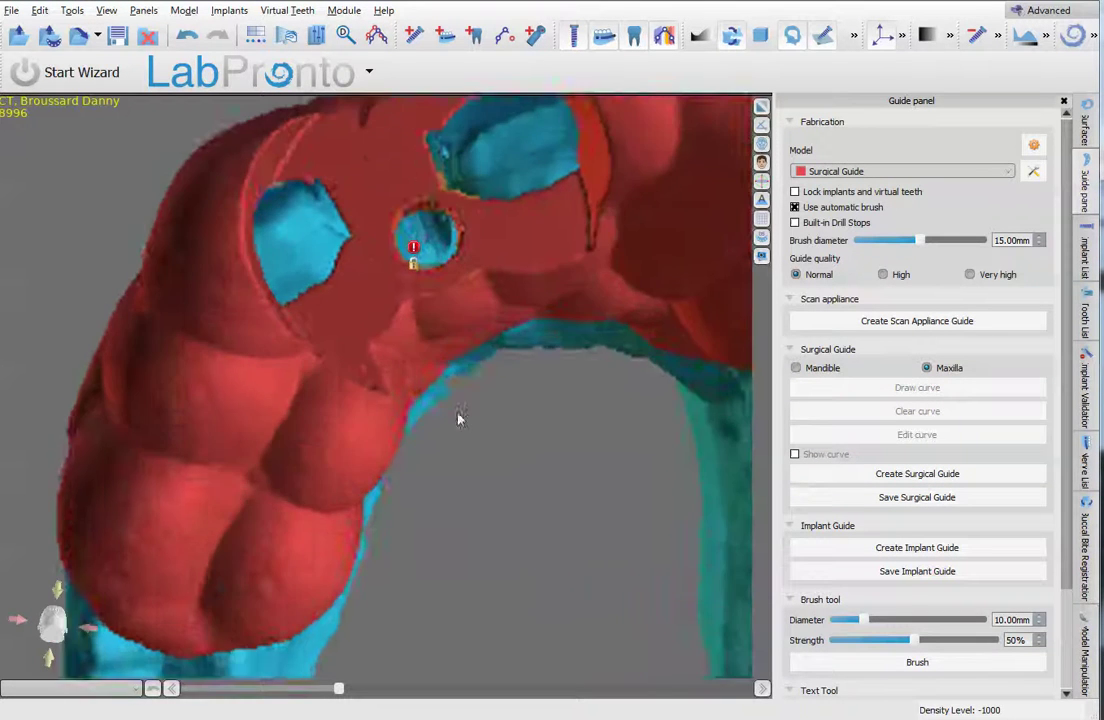
pyautogui.moveTo(458, 419); pyautogui.dragTo(350, 235)
pyautogui.scroll(3, 490, 565)
pyautogui.scroll(-4, 490, 452)
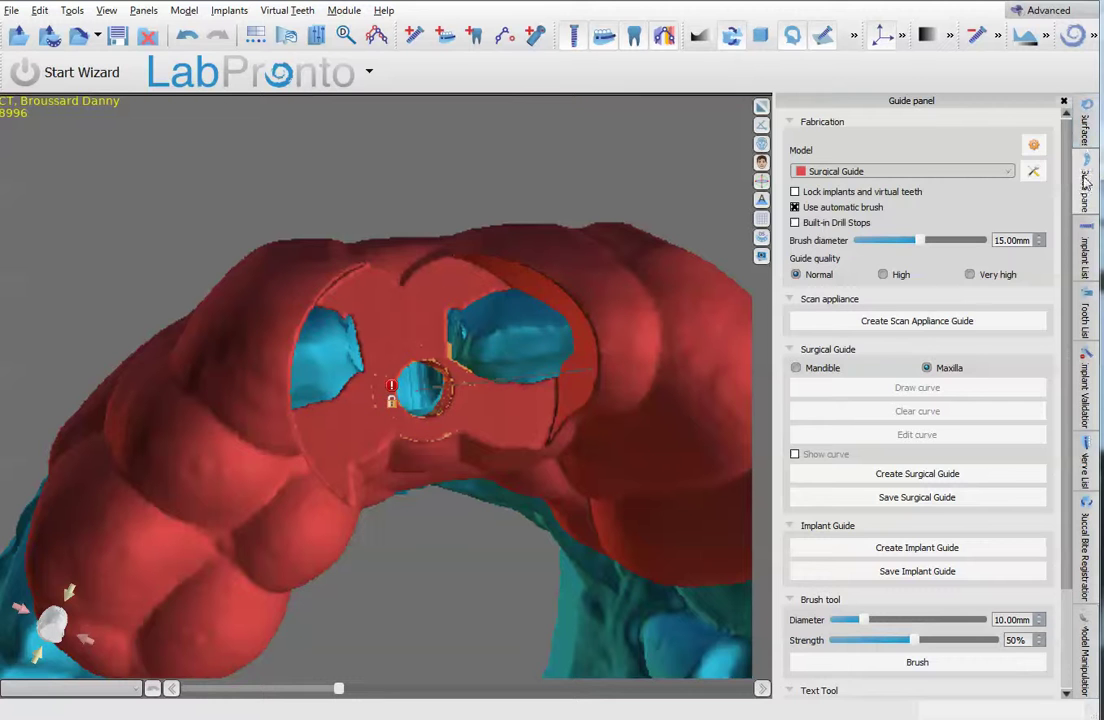
pyautogui.click(1085, 255)
pyautogui.click(991, 187)
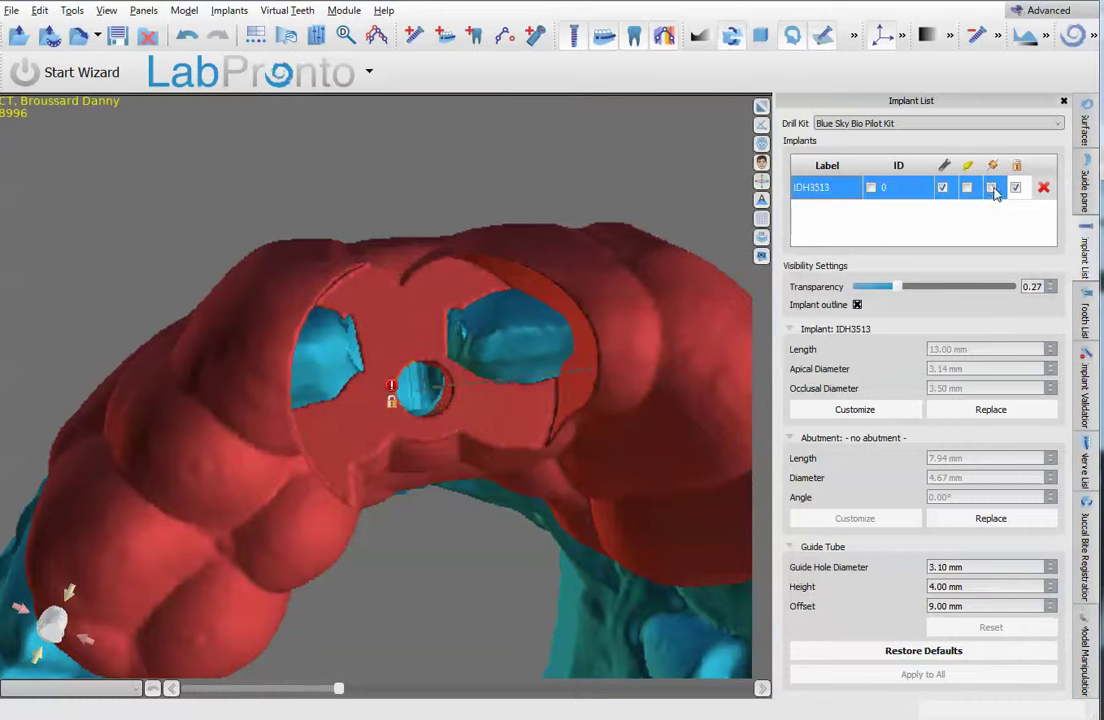
pyautogui.moveTo(520, 473); pyautogui.dragTo(473, 365)
pyautogui.scroll(3, 475, 355)
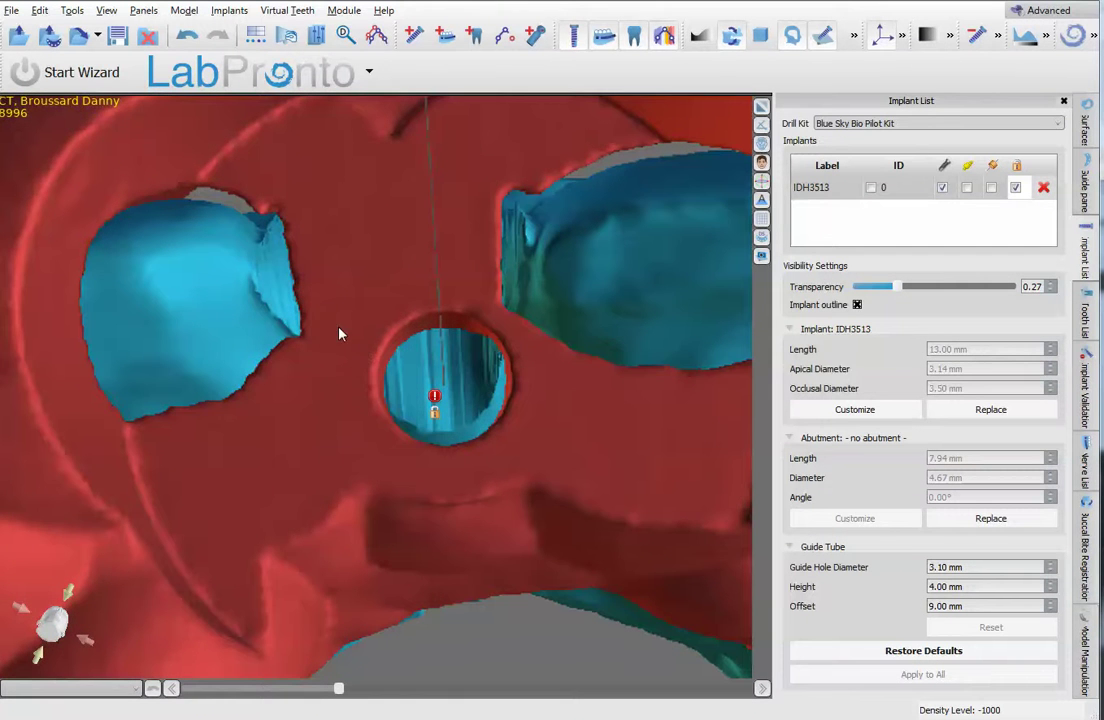
pyautogui.moveTo(469, 355); pyautogui.dragTo(513, 358)
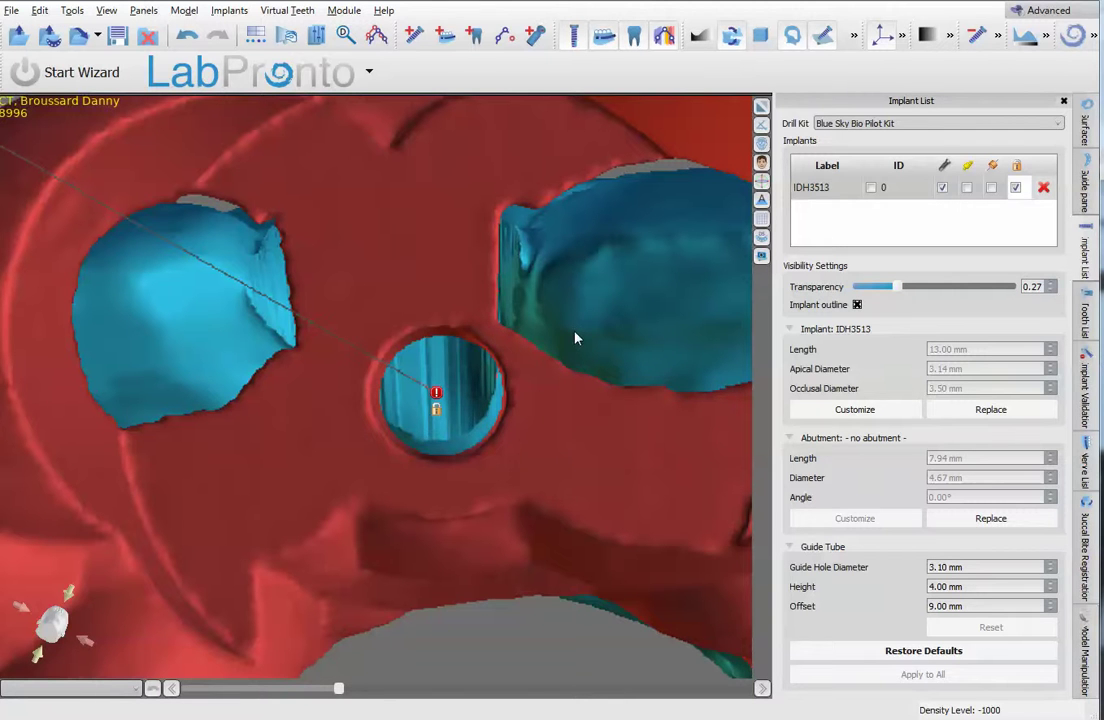
pyautogui.click(990, 189)
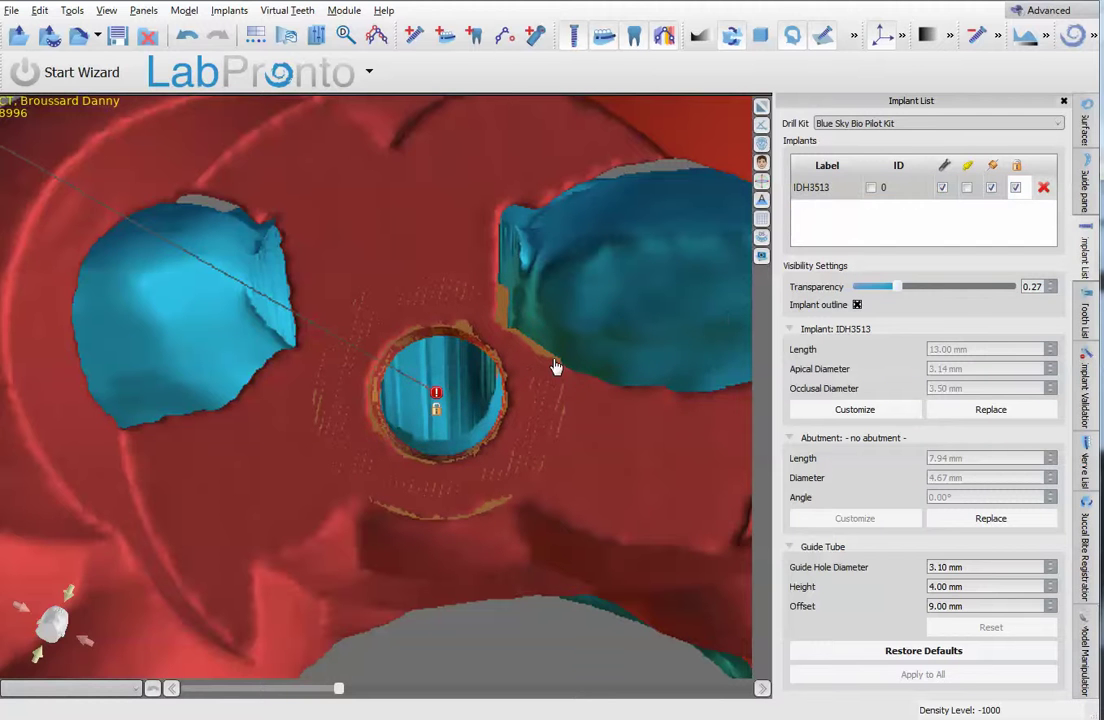
# - Hide the Model Modified model cut surface to examine how the implant lines up with the guide tube, and show the surface again
pyautogui.scroll(-3, 556, 366)
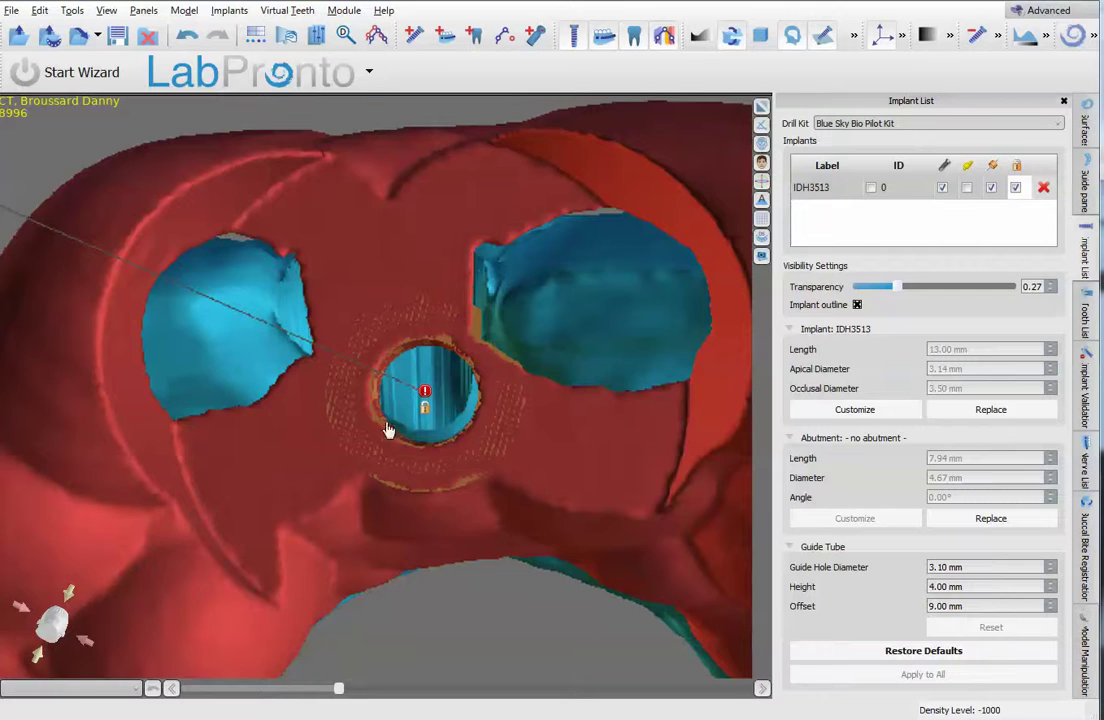
pyautogui.moveTo(388, 430); pyautogui.dragTo(254, 118)
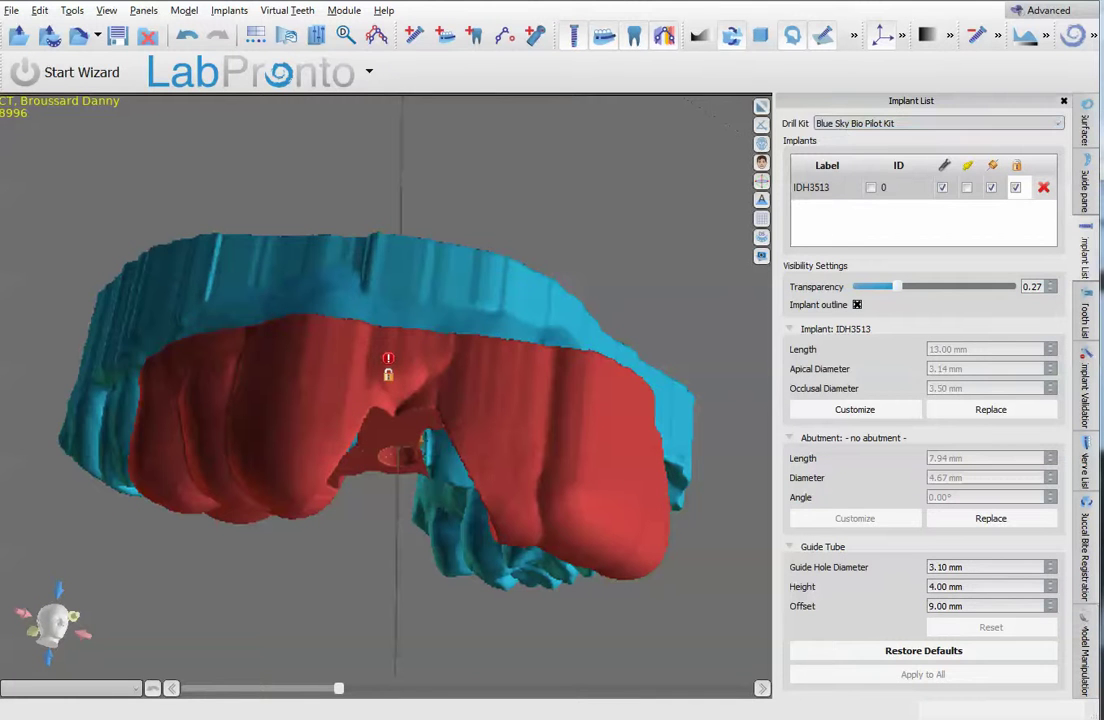
pyautogui.click(1084, 185)
pyautogui.click(1085, 128)
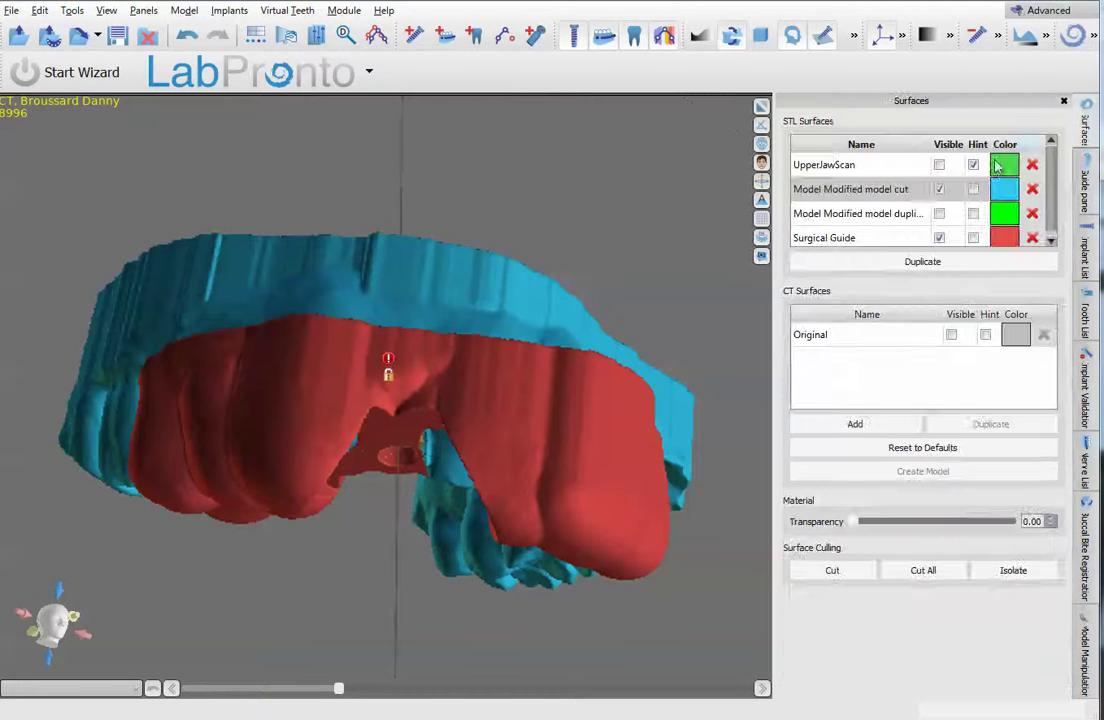
pyautogui.click(939, 189)
pyautogui.moveTo(515, 293); pyautogui.dragTo(530, 325)
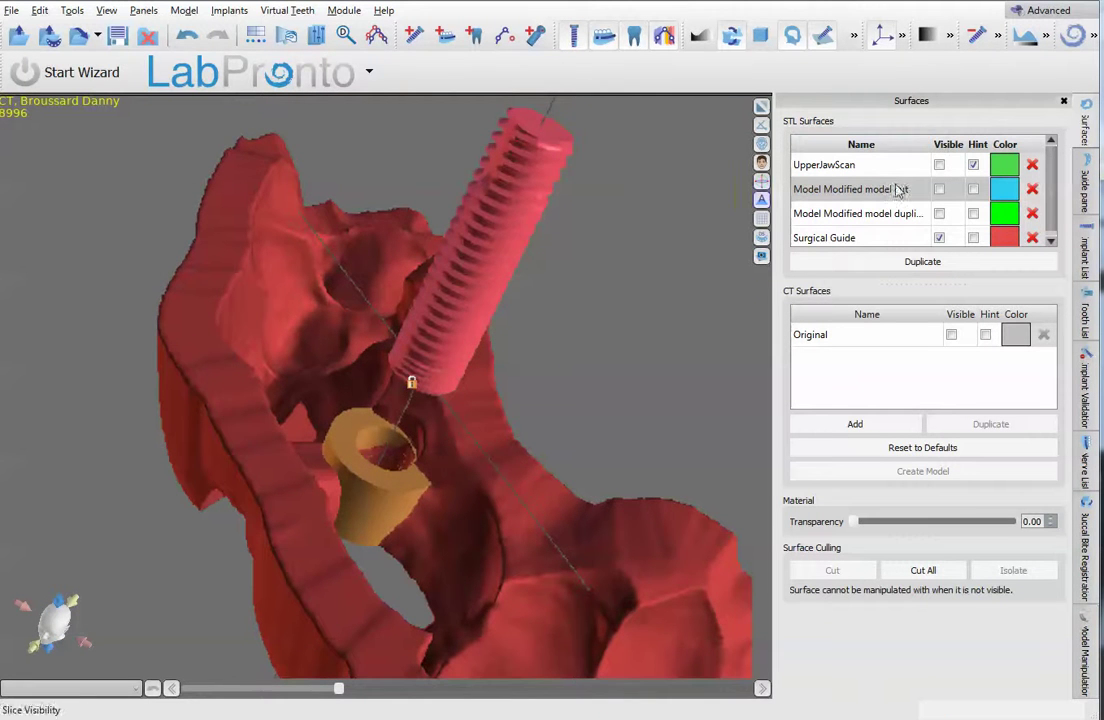
pyautogui.scroll(4, 460, 455)
pyautogui.moveTo(477, 420); pyautogui.dragTo(416, 358)
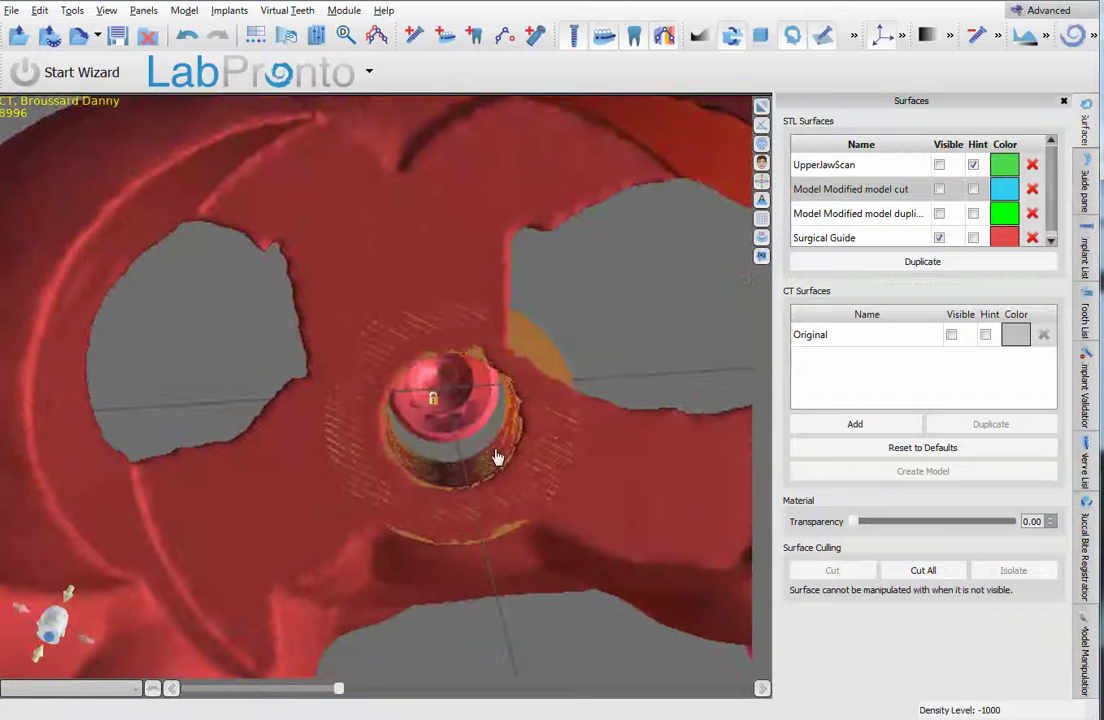
pyautogui.moveTo(491, 480); pyautogui.dragTo(473, 443)
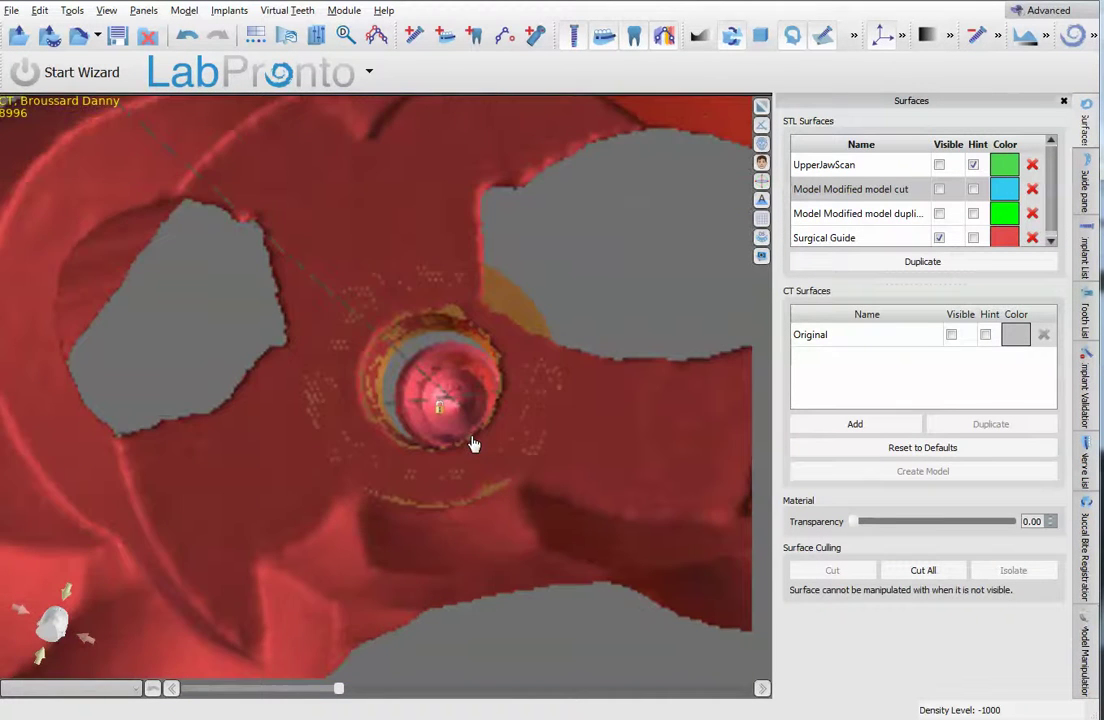
pyautogui.scroll(-3, 473, 440)
pyautogui.click(939, 189)
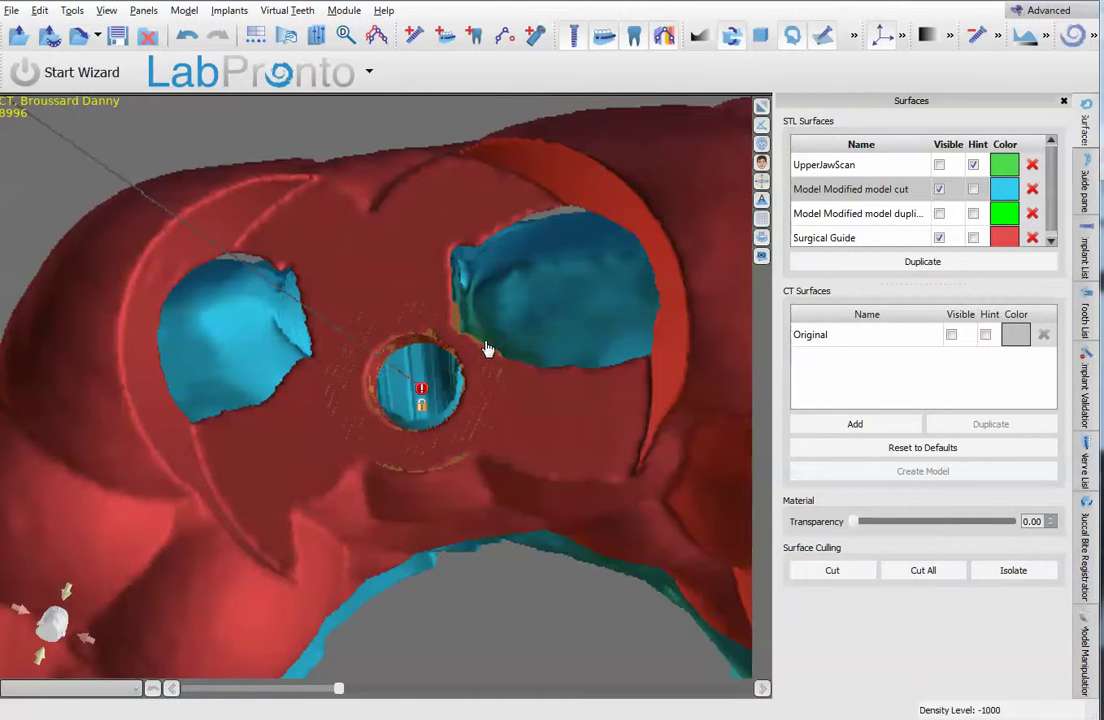
# - Save the project and set up a data export containing only the Surgical Guide surface and the implant's guide tube
pyautogui.moveTo(596, 372); pyautogui.dragTo(540, 330)
pyautogui.click(117, 35)
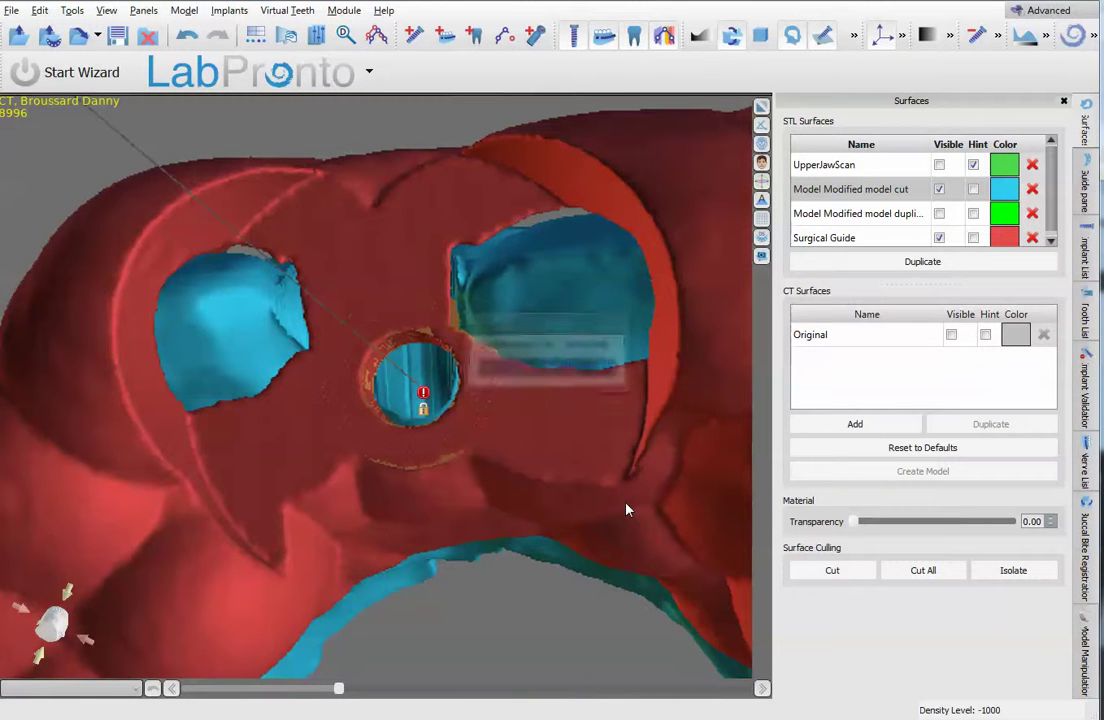
pyautogui.click(11, 10)
pyautogui.click(45, 346)
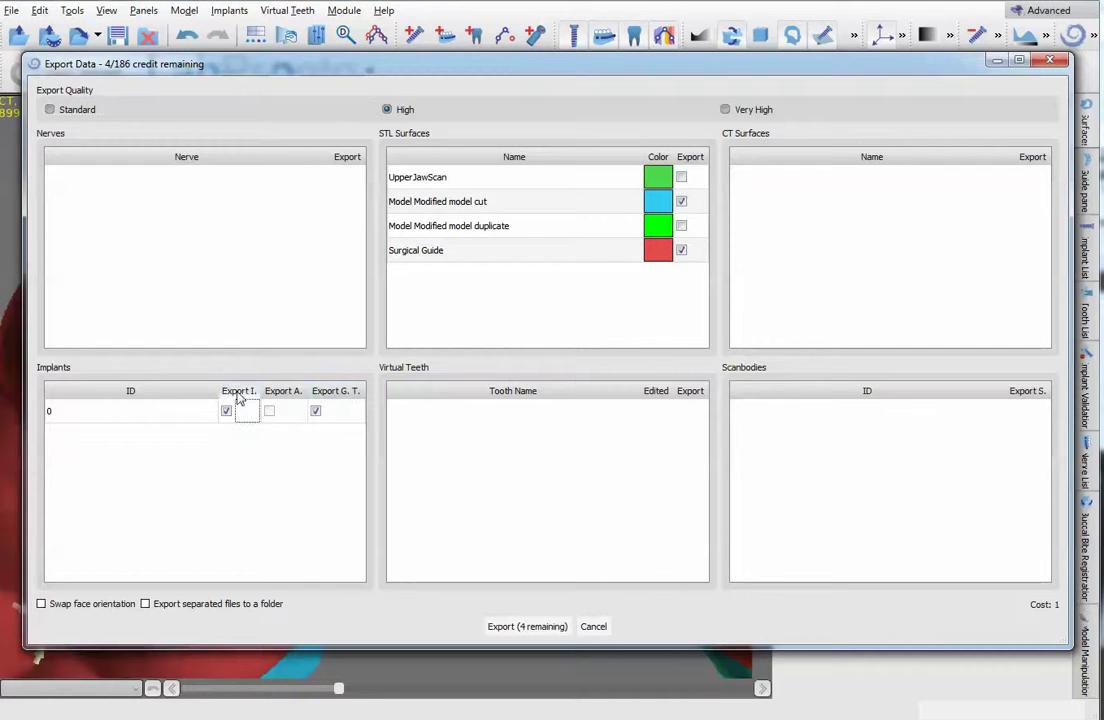
pyautogui.click(226, 410)
pyautogui.click(681, 202)
# - Export the selected guide data as an STL file to the Desktop folder, keeping the suggested file name
pyautogui.click(527, 626)
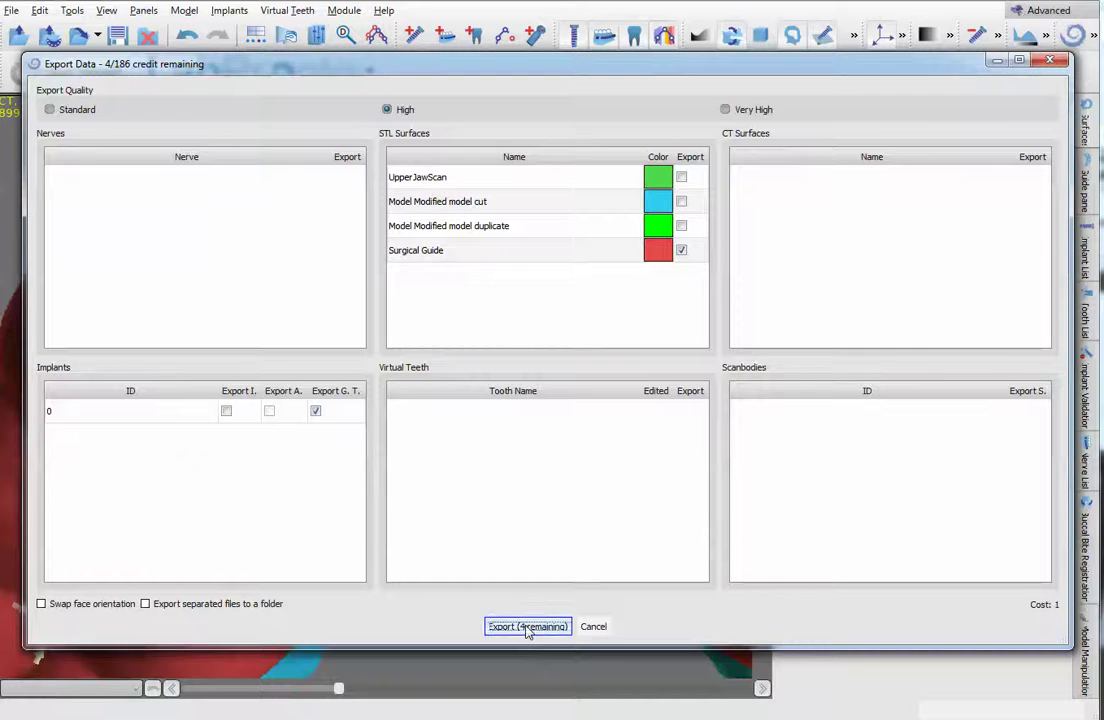
pyautogui.click(627, 392)
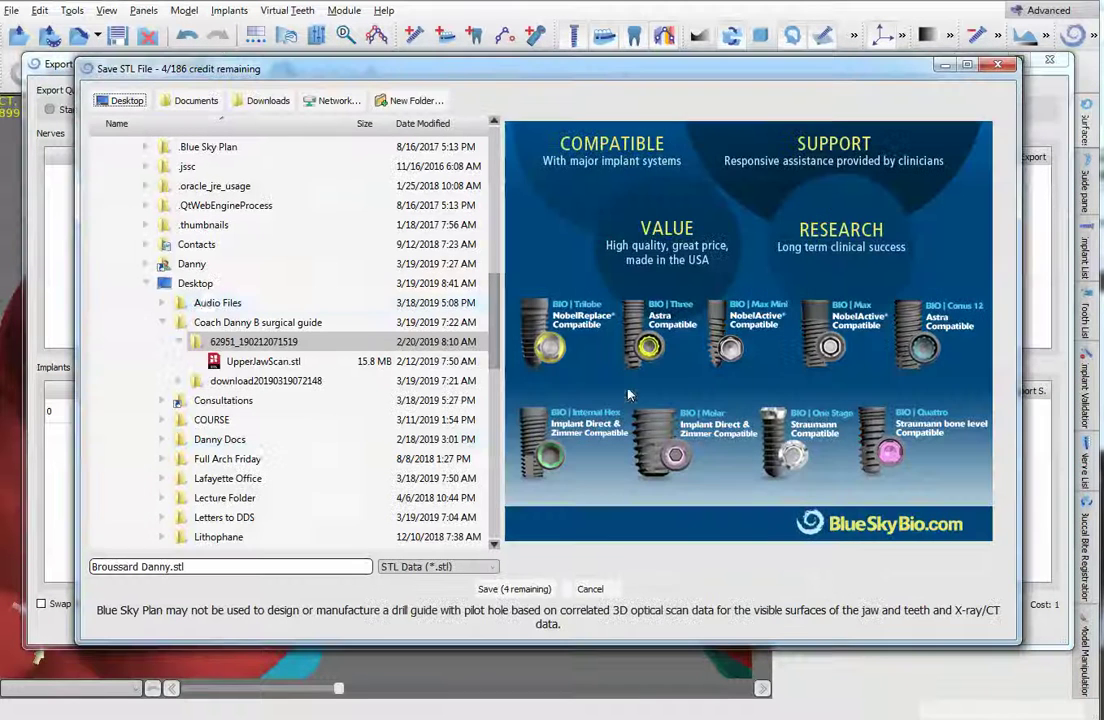
pyautogui.click(193, 283)
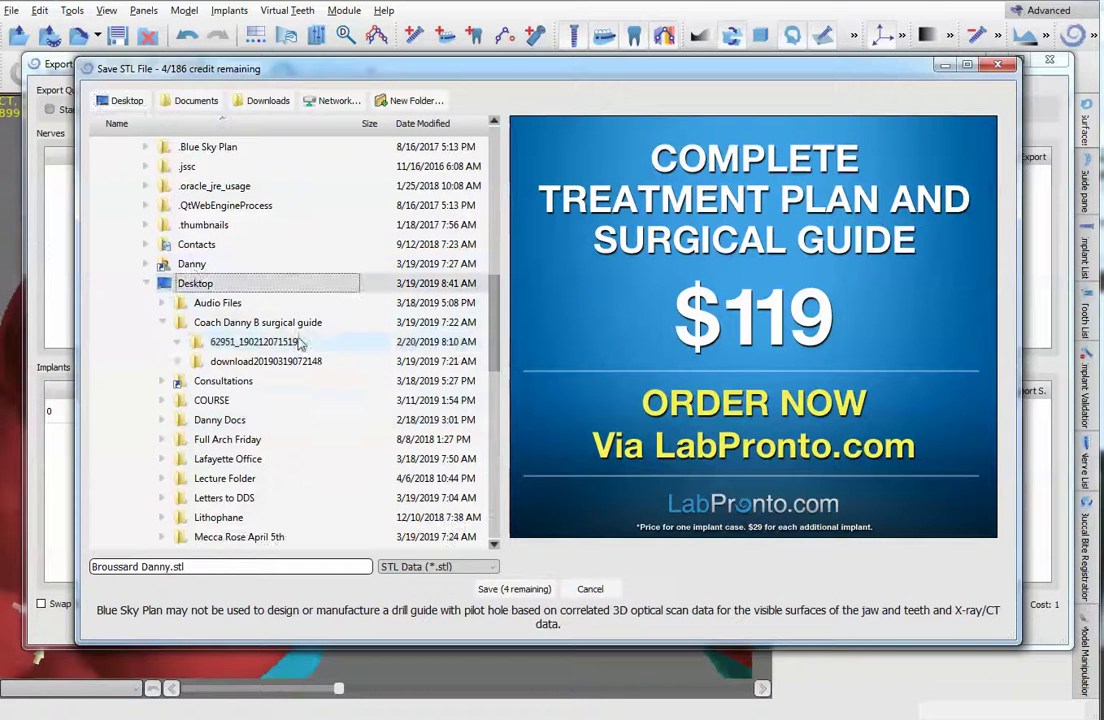
pyautogui.click(514, 588)
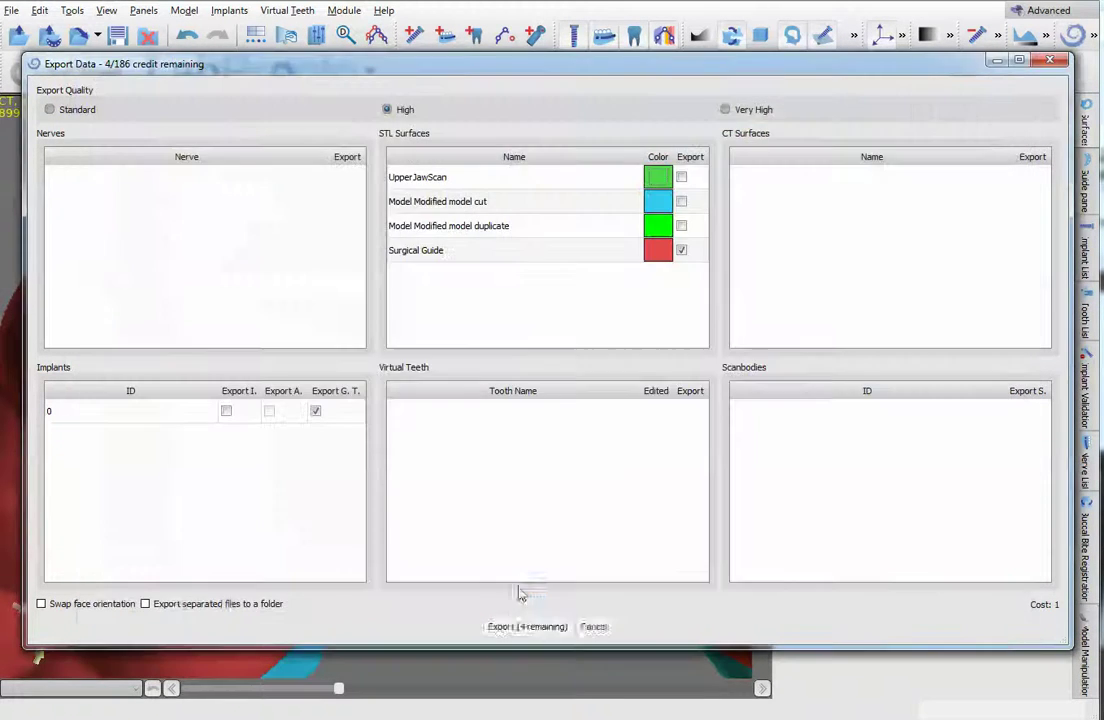